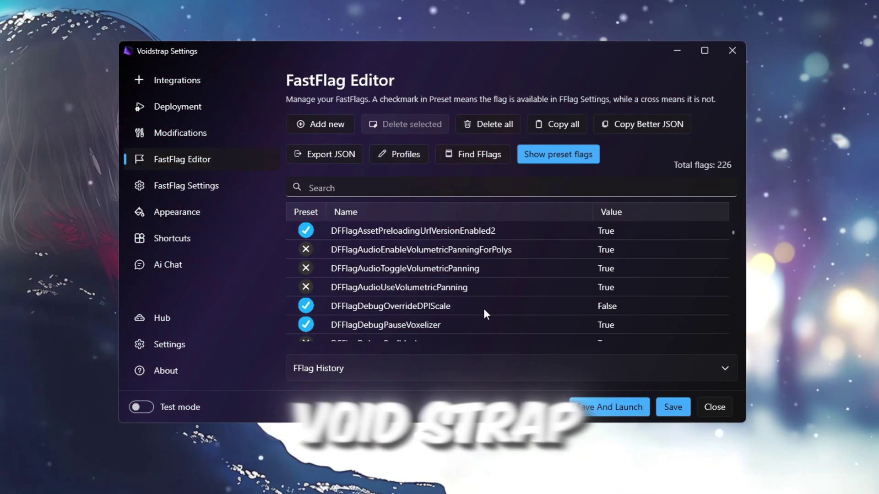
# - Start the GearUP boost for Roblox and bring up the game server region selection
pyautogui.scroll(-15, 476, 256)
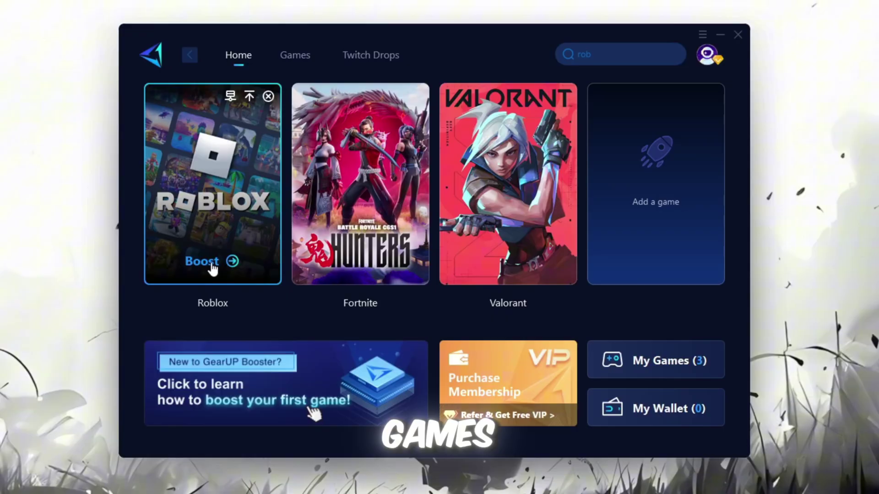
pyautogui.click(212, 268)
pyautogui.click(414, 205)
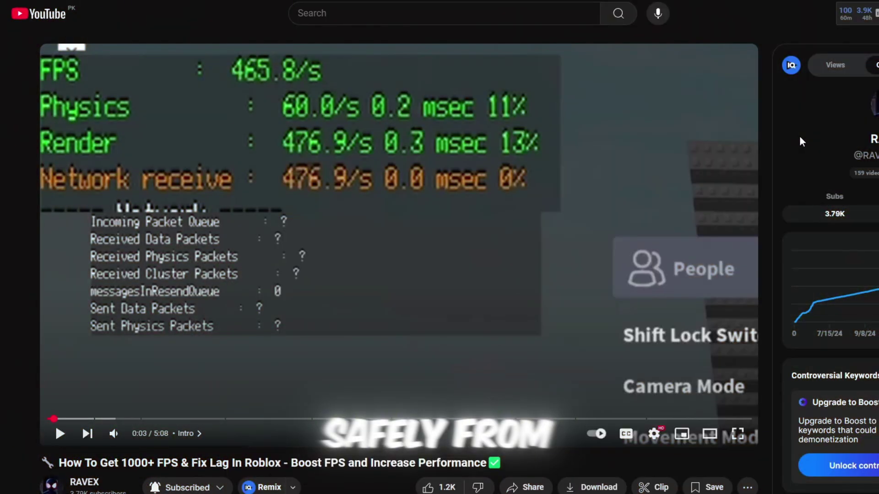
# - Scroll the YouTube page to reveal the Roblox FPS video's title and description
pyautogui.scroll(-5, 398, 247)
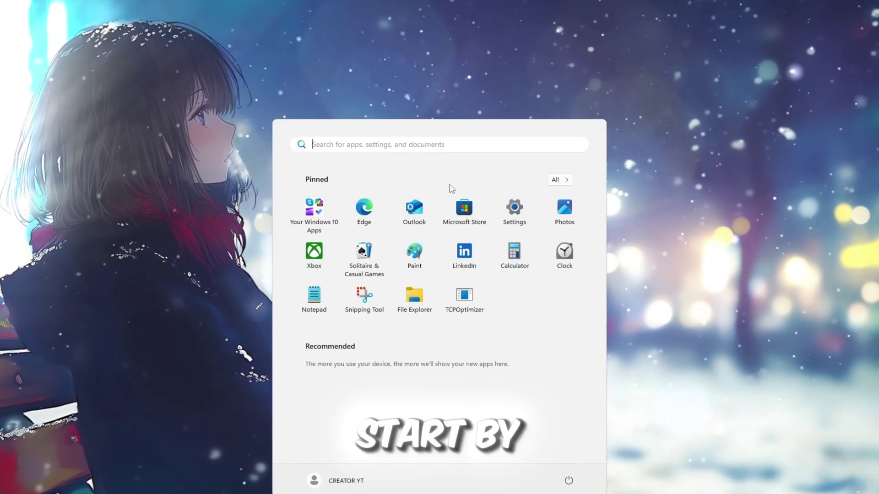
# - Search Start for System Configuration and run it as administrator
pyautogui.write('System Configuration')
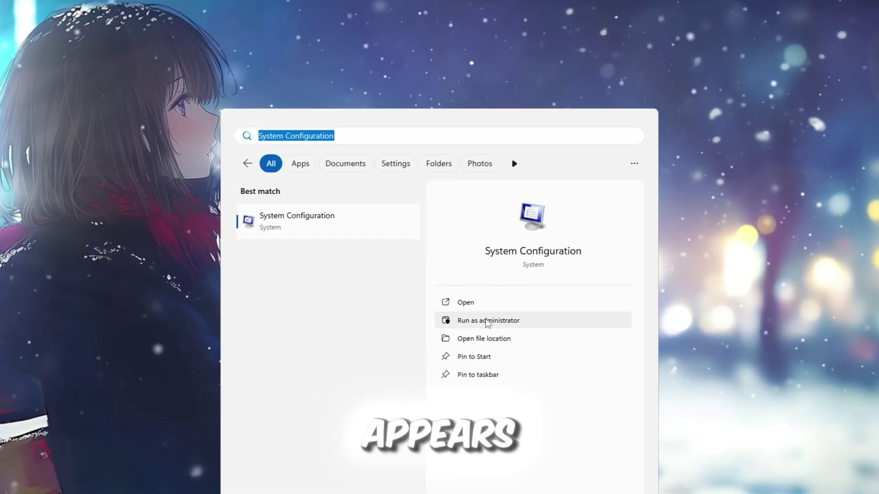
pyautogui.click(476, 320)
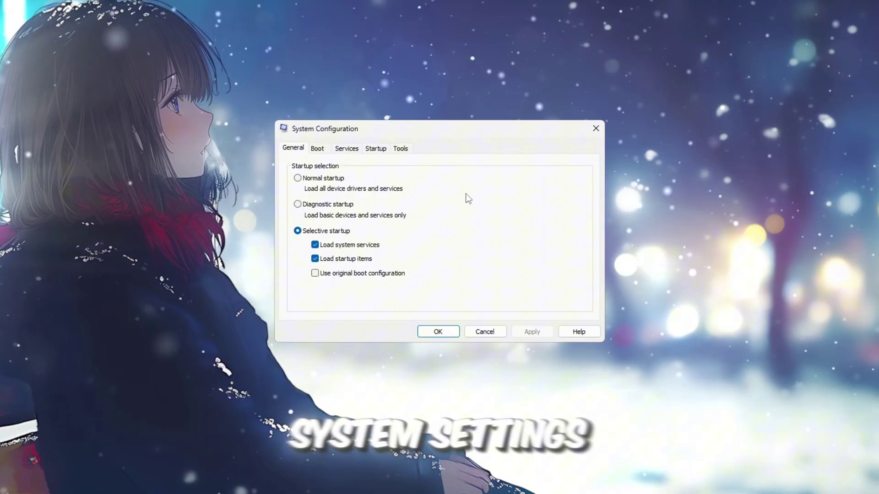
# - Limit the boot Number of processors to 16 in Advanced boot options and apply it
pyautogui.click(317, 148)
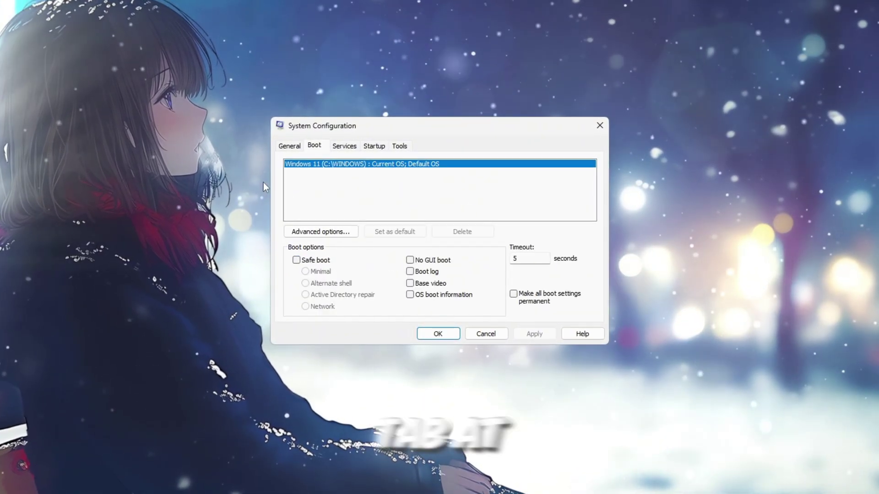
pyautogui.click(319, 231)
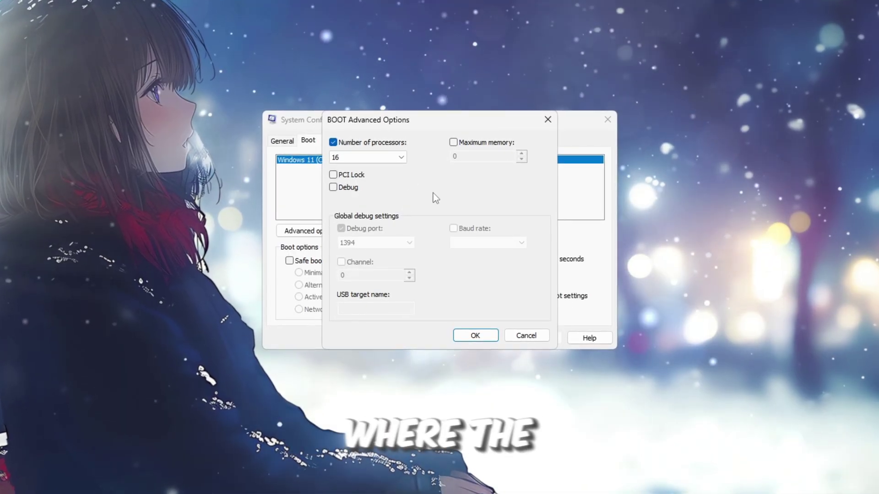
pyautogui.click(330, 139)
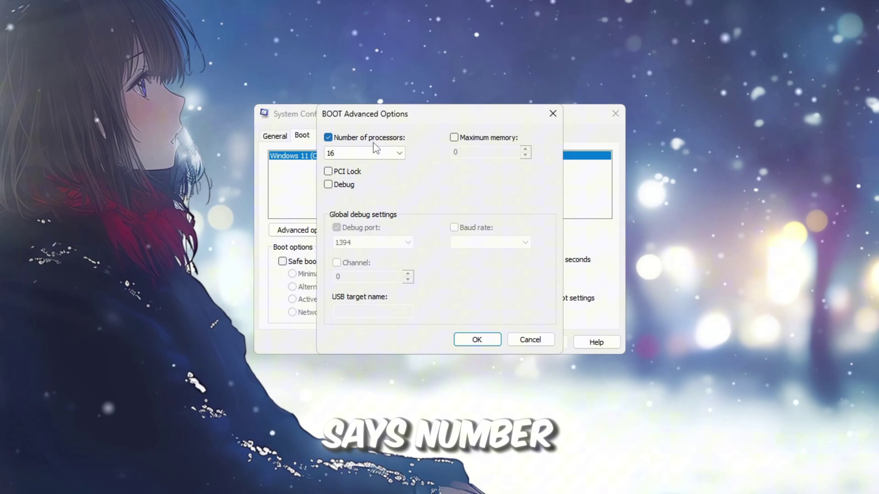
pyautogui.click(398, 153)
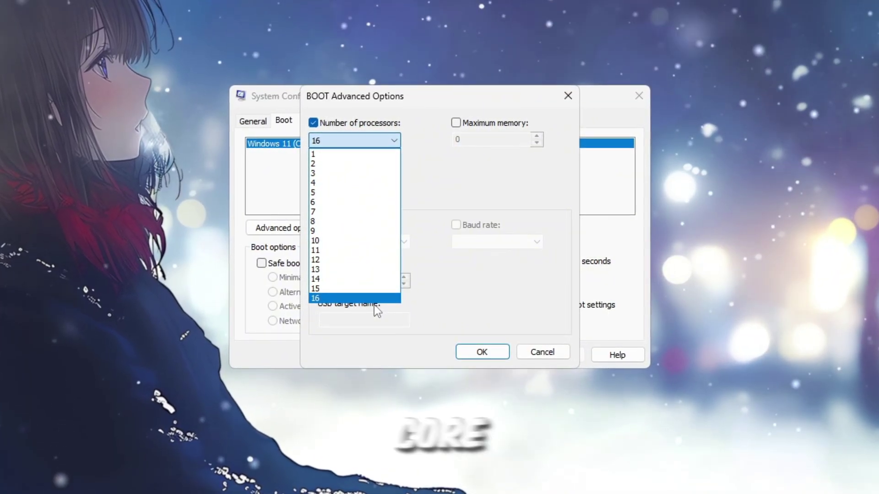
pyautogui.click(373, 299)
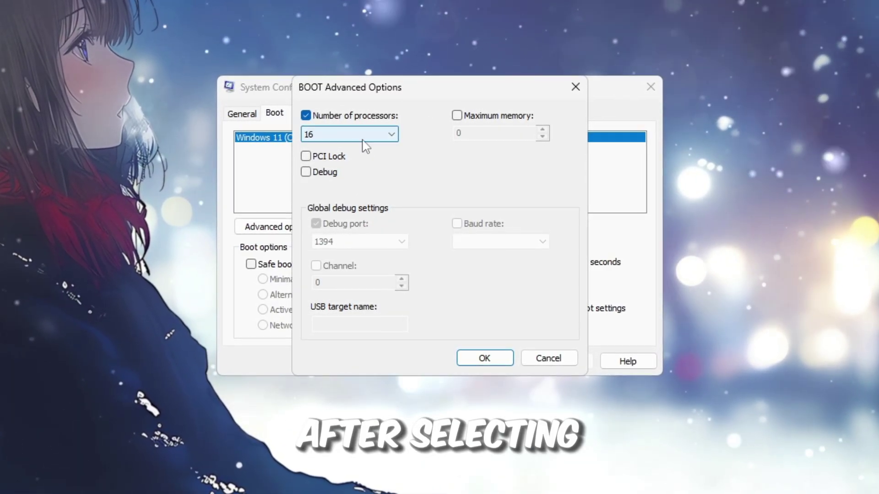
pyautogui.click(488, 359)
pyautogui.click(569, 363)
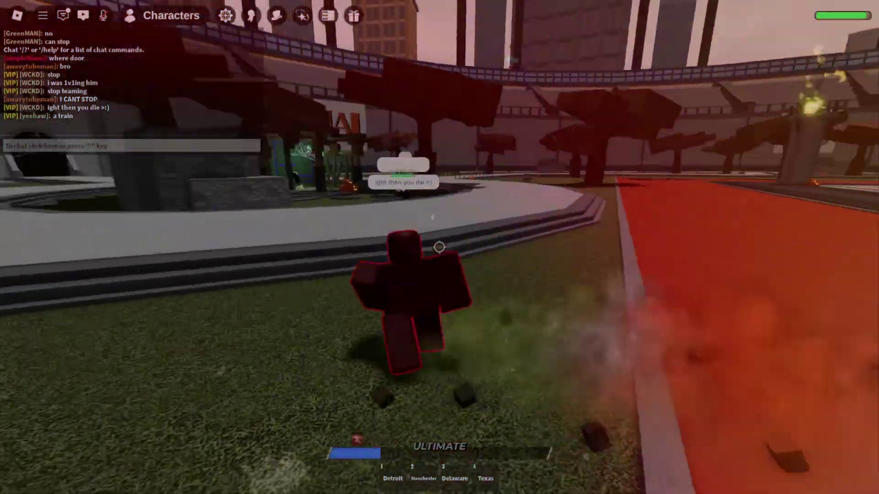
# - Use the Manchester and Texas abilities in the game
pyautogui.press('2')
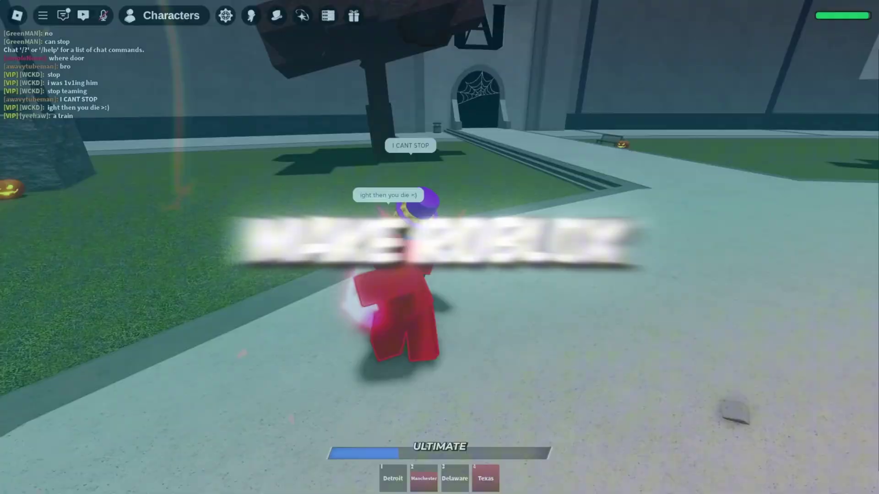
pyautogui.press('4')
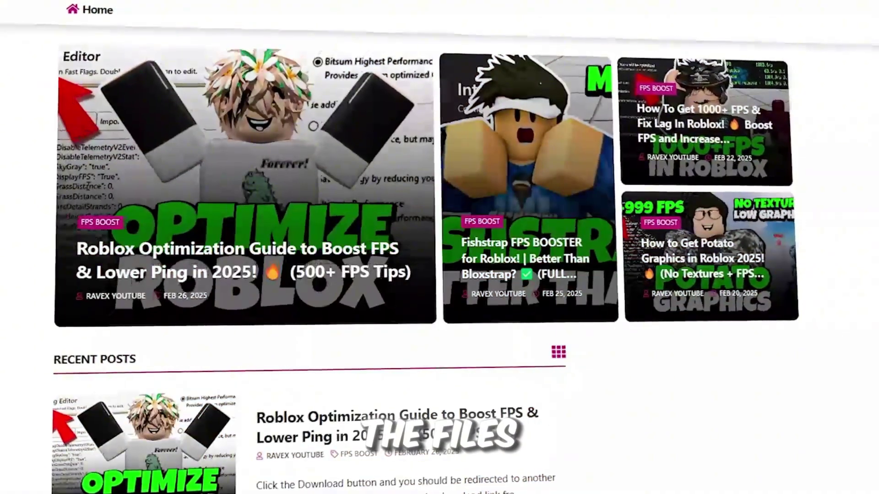
pyautogui.scroll(-10, 439, 248)
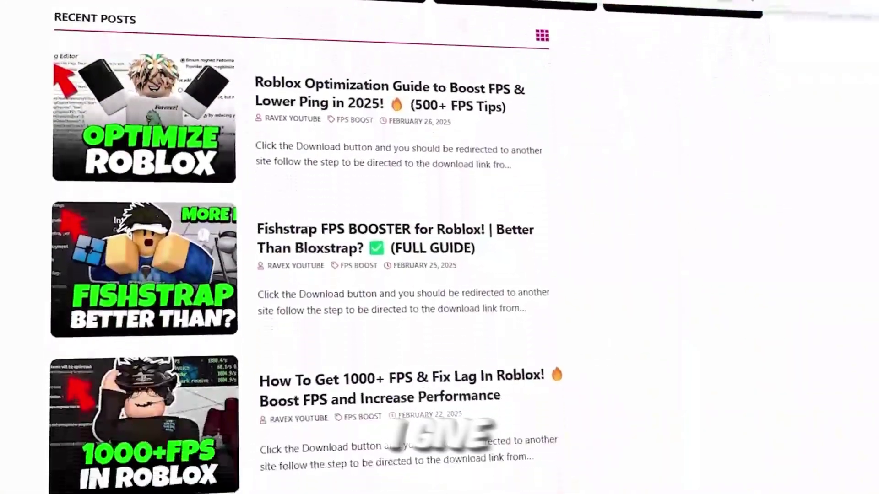
# - Open the 1-Run With Affinity folder and launch RunWithAffinity, moving File Explorer out of the way
pyautogui.scroll(-2, 440, 247)
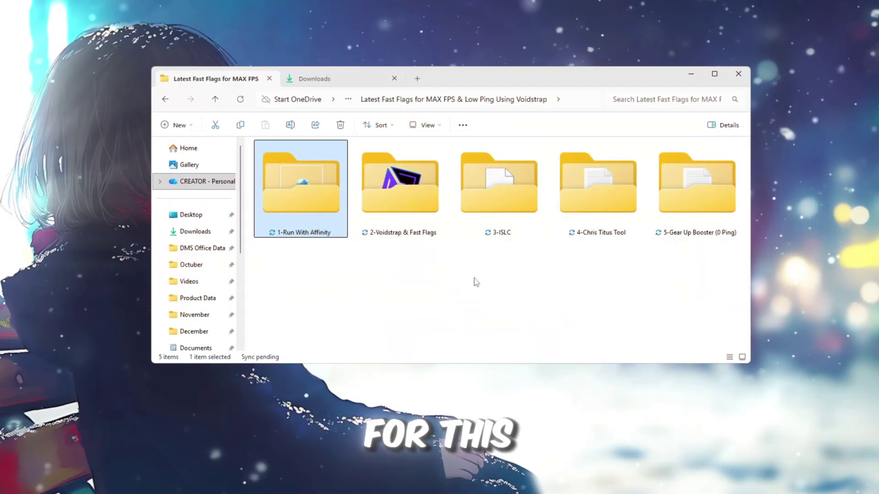
pyautogui.doubleClick(289, 195)
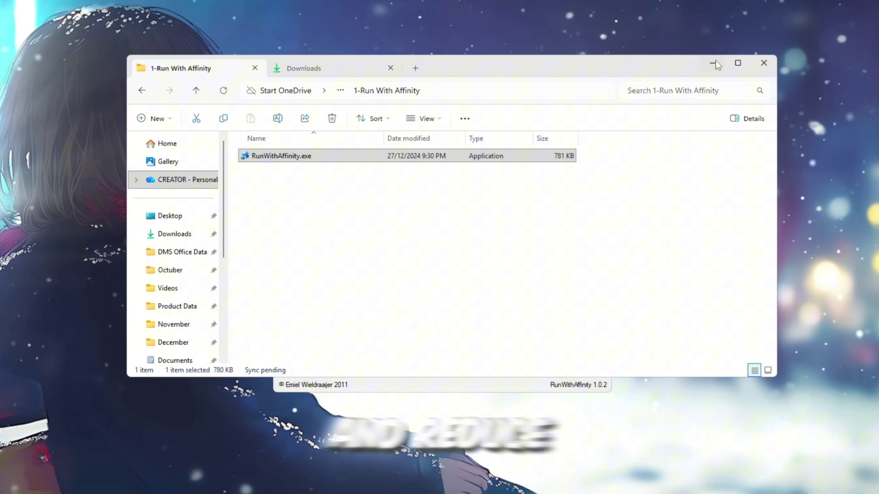
pyautogui.click(711, 63)
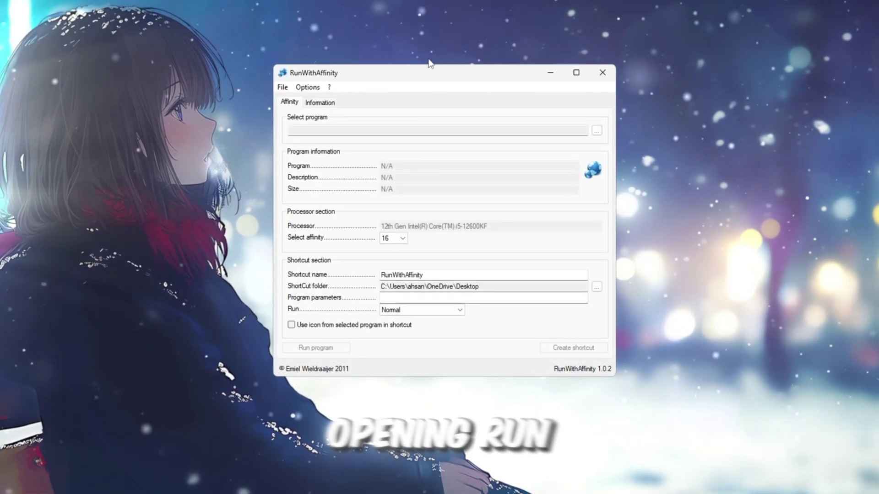
# - Choose RobloxPlayerBeta.exe from the Roblox versions folder as the program, keeping affinity 16
pyautogui.click(597, 132)
pyautogui.click(483, 105)
pyautogui.write('C:\\Users\\shawn\\AppData\\Local\\Roblox\\Versions\\version-f6dd34ecac7b4642')
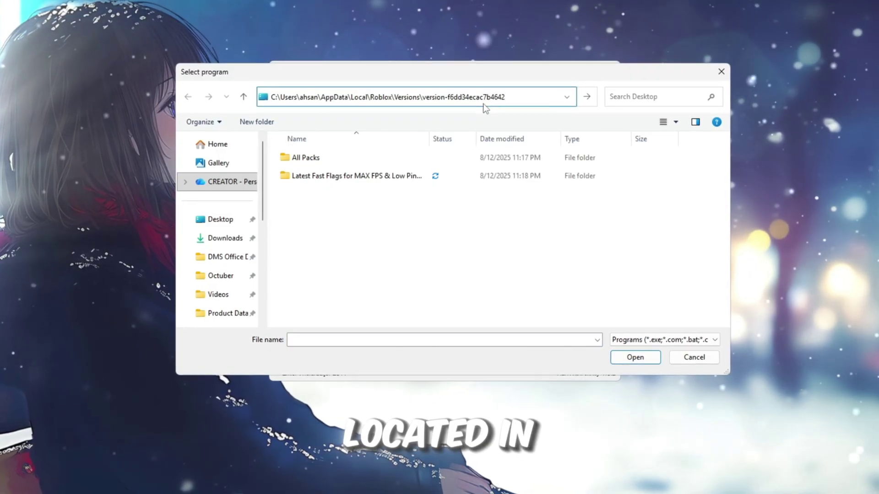
pyautogui.press('Return')
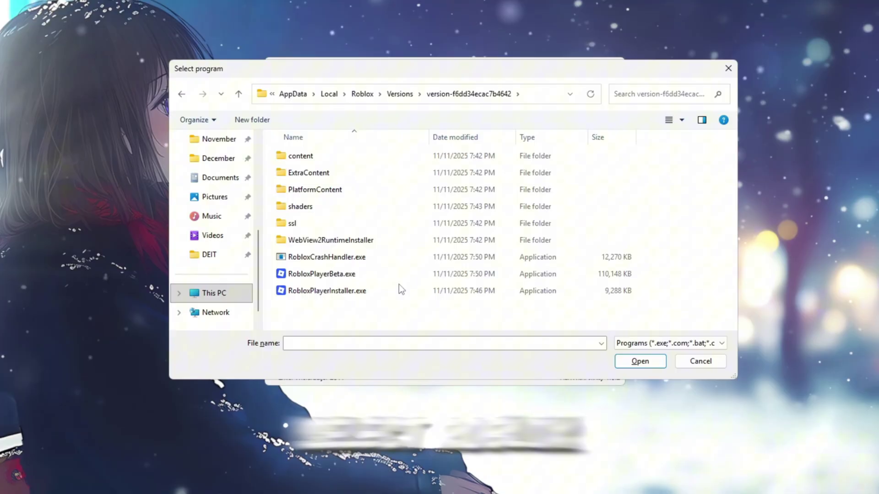
pyautogui.click(336, 277)
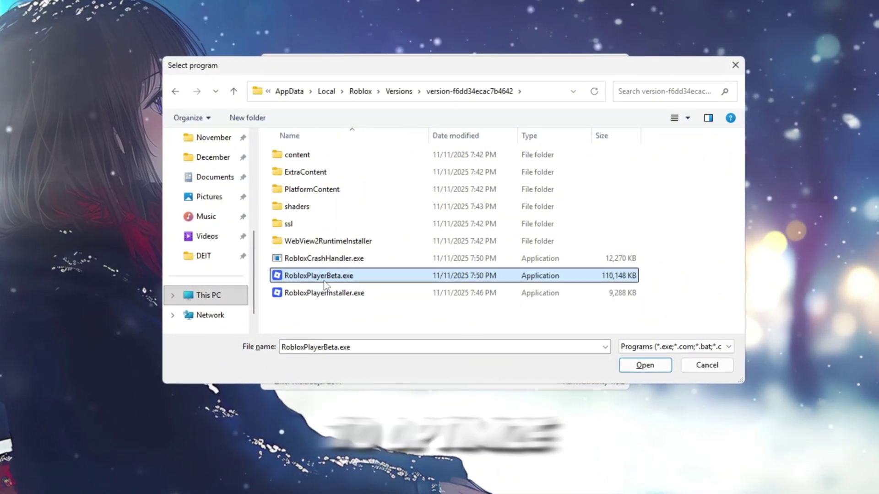
pyautogui.click(649, 369)
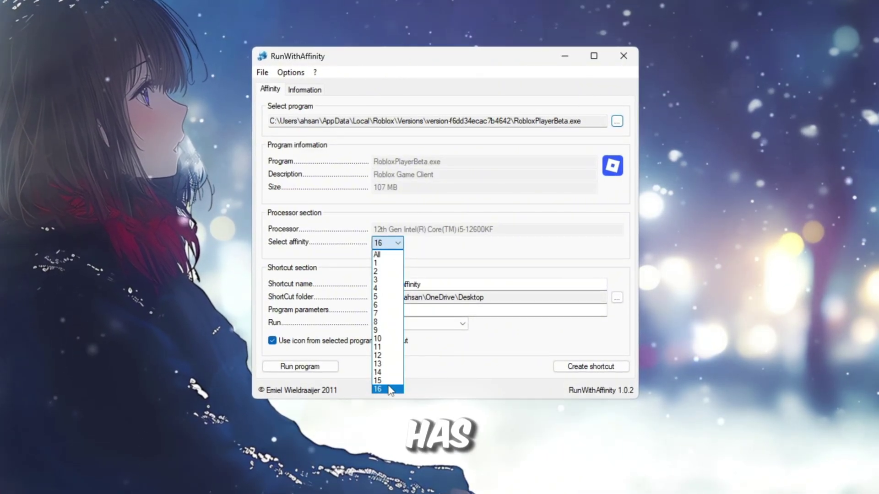
pyautogui.click(389, 389)
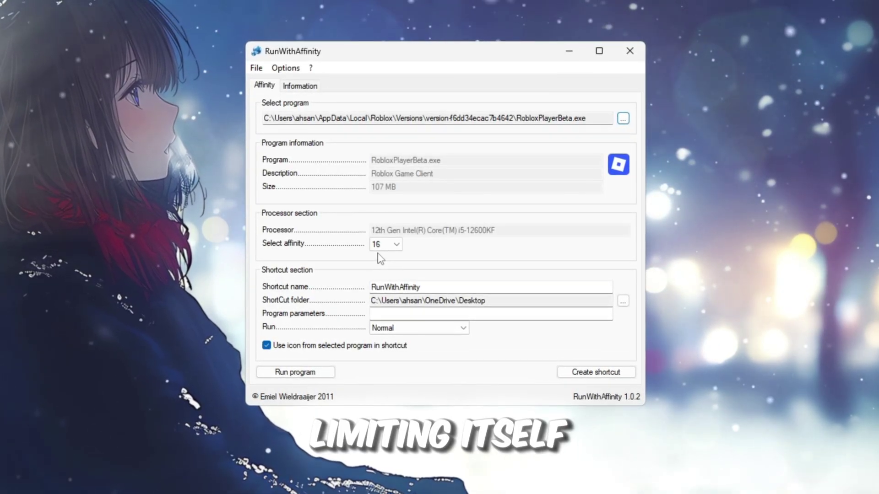
# - Create a maximized 'High Perf Roblox' desktop shortcut and dismiss the confirmation
pyautogui.doubleClick(460, 288)
pyautogui.write('High Pe')
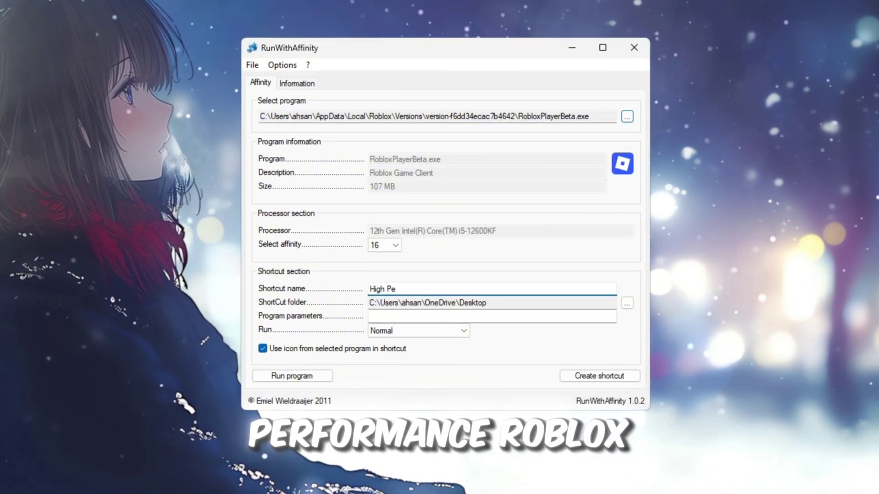
pyautogui.write('rf Roblox')
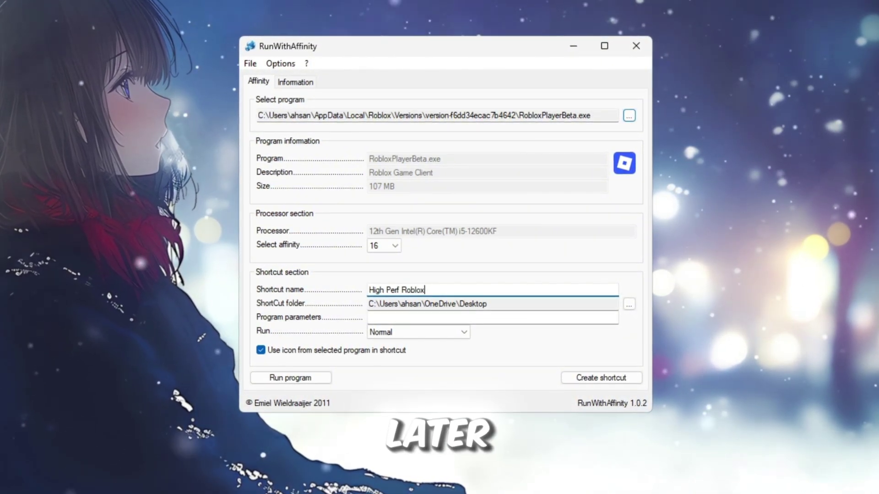
pyautogui.click(414, 332)
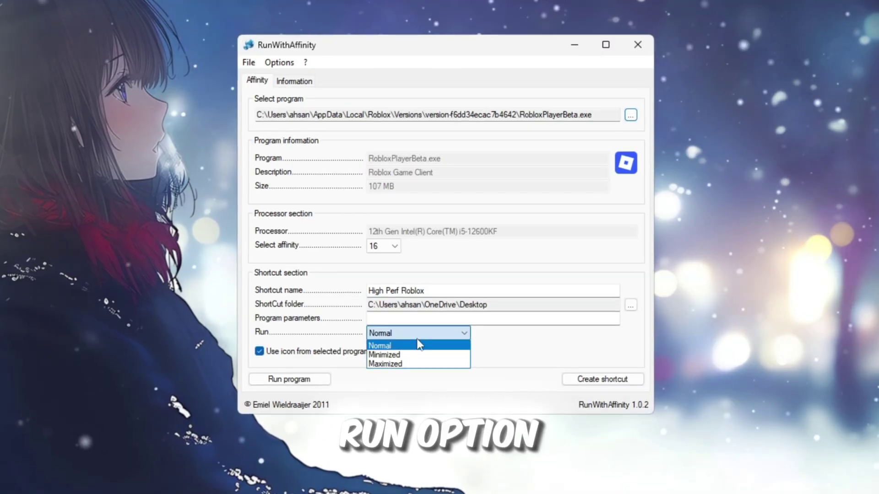
pyautogui.click(414, 364)
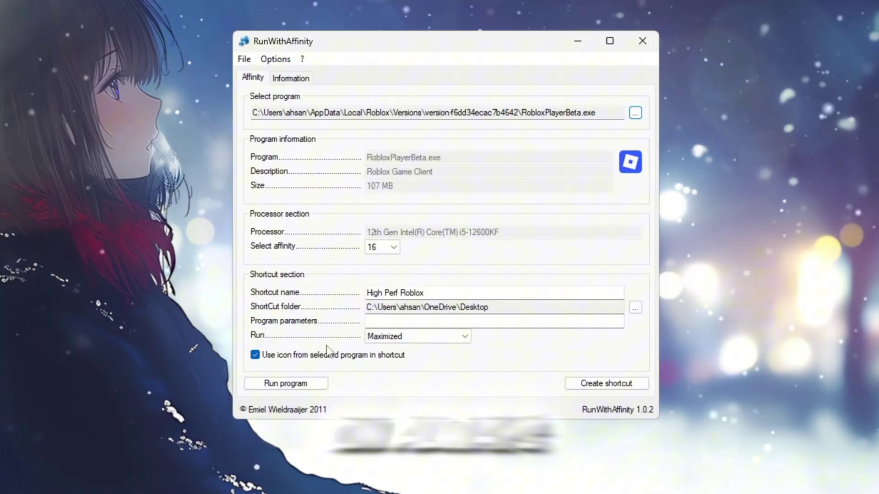
pyautogui.click(633, 394)
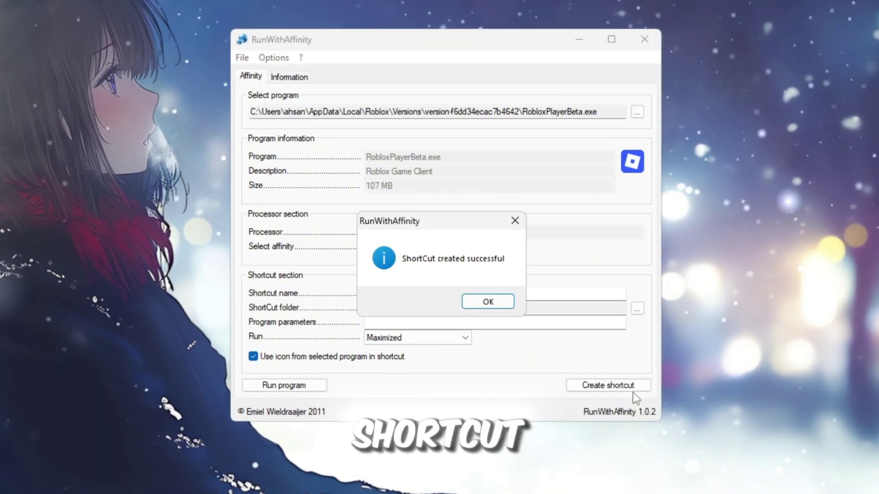
pyautogui.click(499, 304)
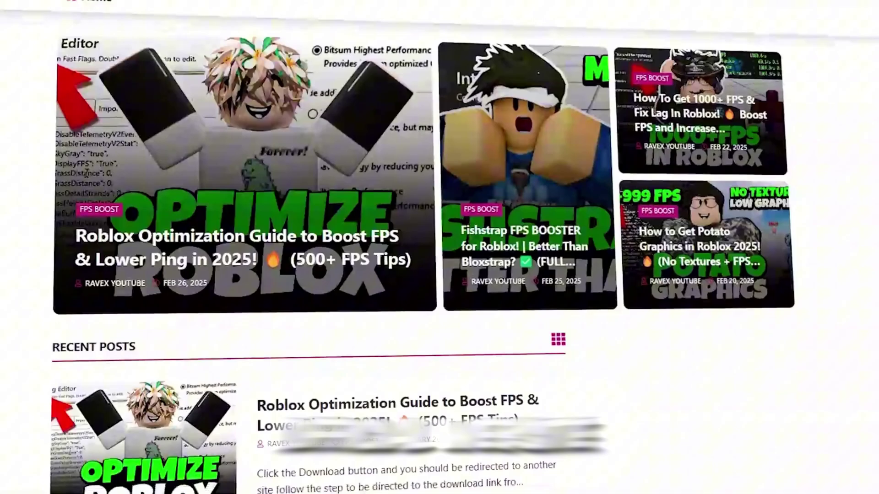
# - Scroll through the blog's Recent Posts of Roblox FPS guides
pyautogui.scroll(-3, 369, 213)
pyautogui.scroll(-10, 320, 247)
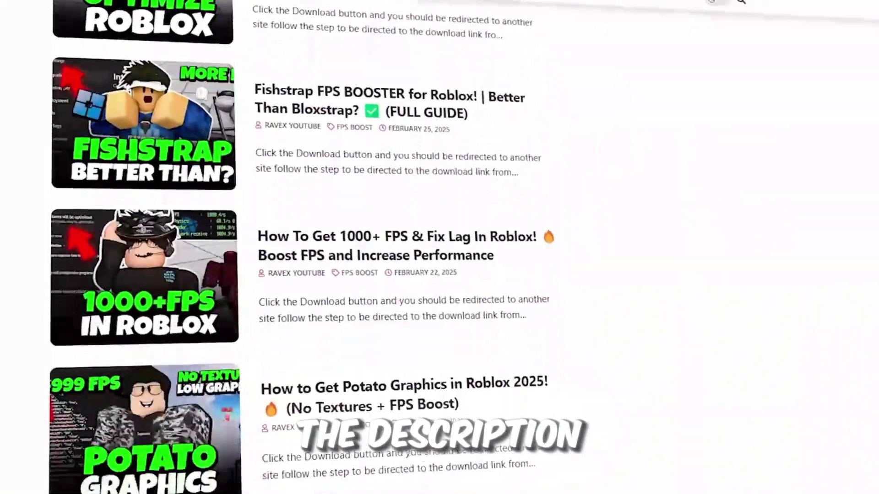
pyautogui.scroll(-1, 320, 247)
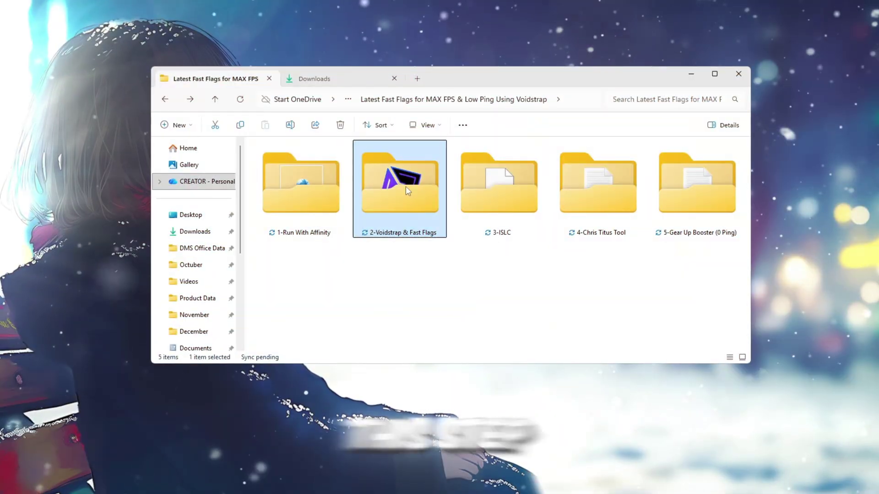
# - Open the 2-Voidstrap & Fast Flags folder to reach Voidstrap.exe and the fast flags file
pyautogui.doubleClick(406, 187)
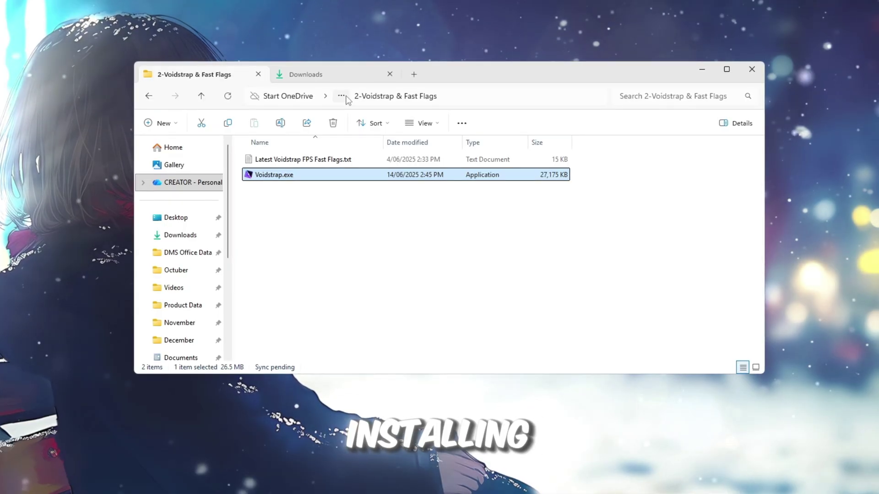
# - Launch Voidstrap from Start search and open its Settings on the Integrations page
pyautogui.click(700, 69)
pyautogui.press('super')
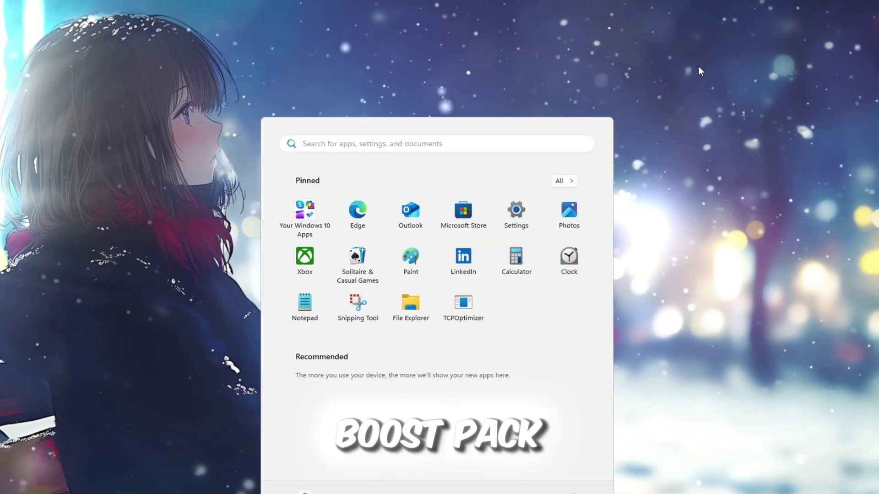
pyautogui.write('voidstrap')
pyautogui.press('Return')
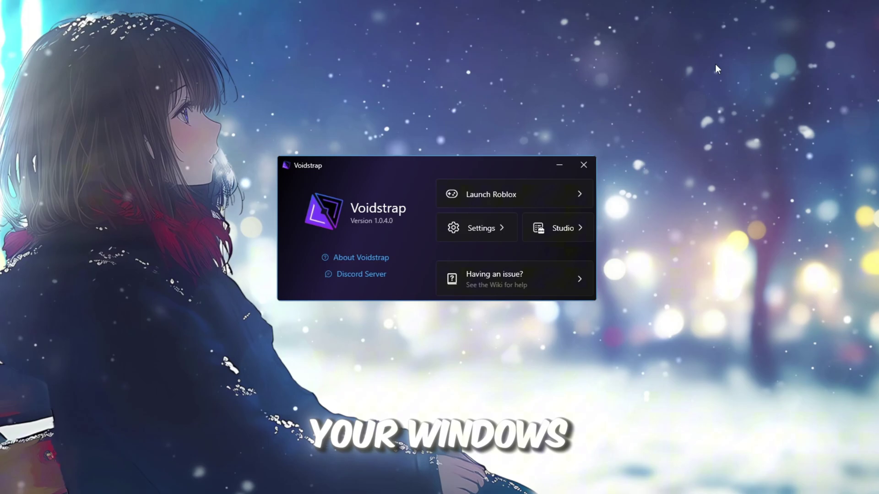
pyautogui.click(501, 229)
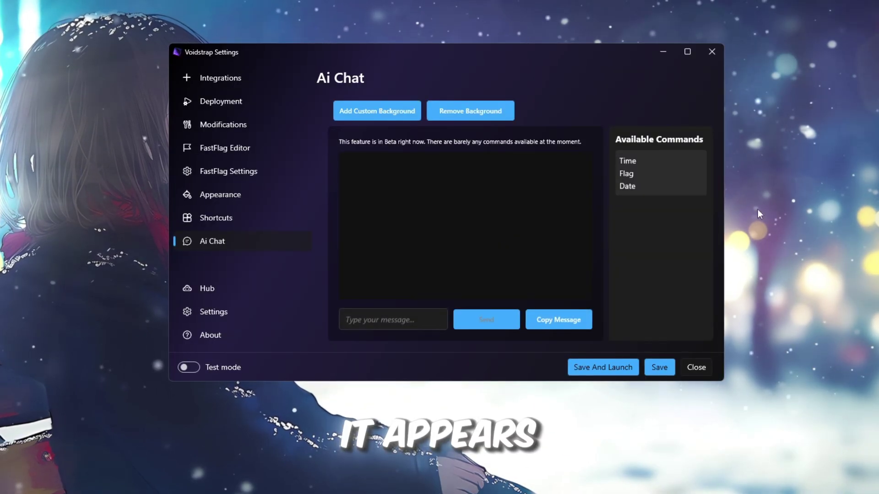
pyautogui.click(222, 80)
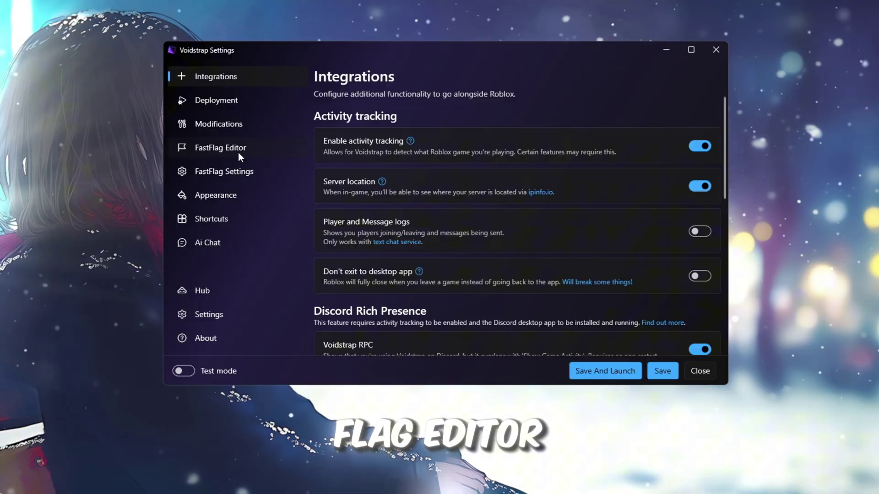
# - Show the Deployment page and toggle cross-game teleportation off, then back on
pyautogui.click(233, 104)
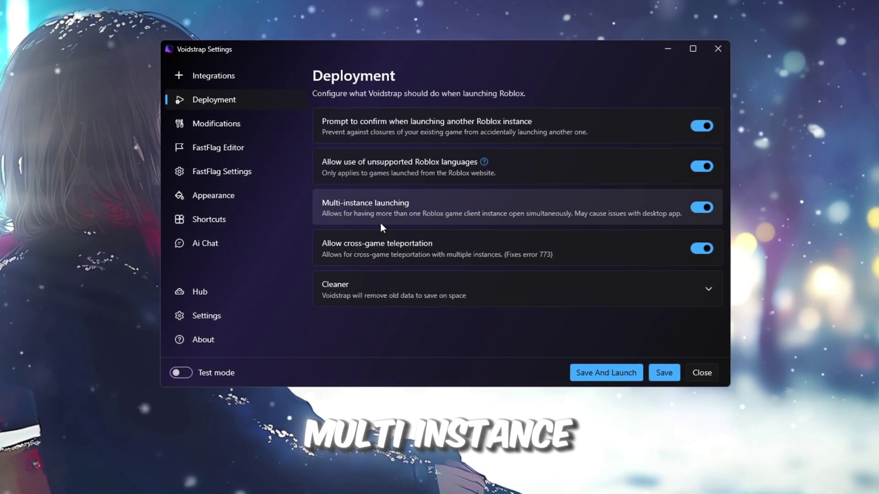
pyautogui.click(704, 248)
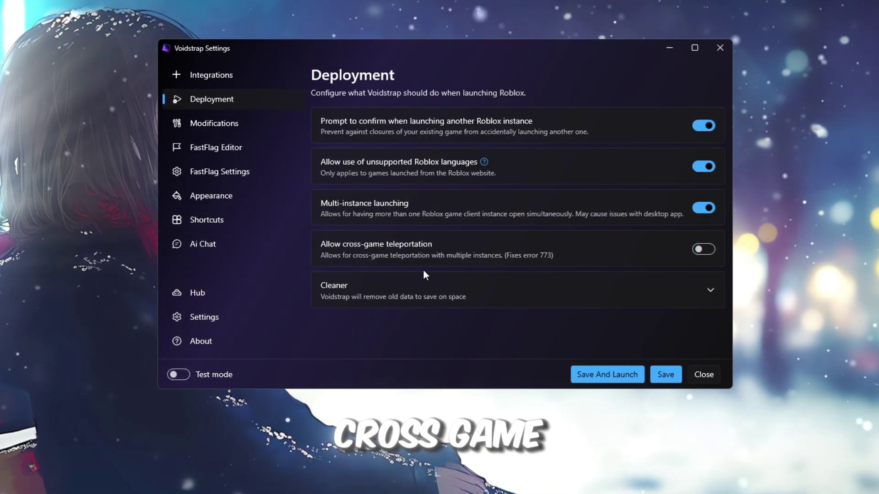
pyautogui.click(710, 248)
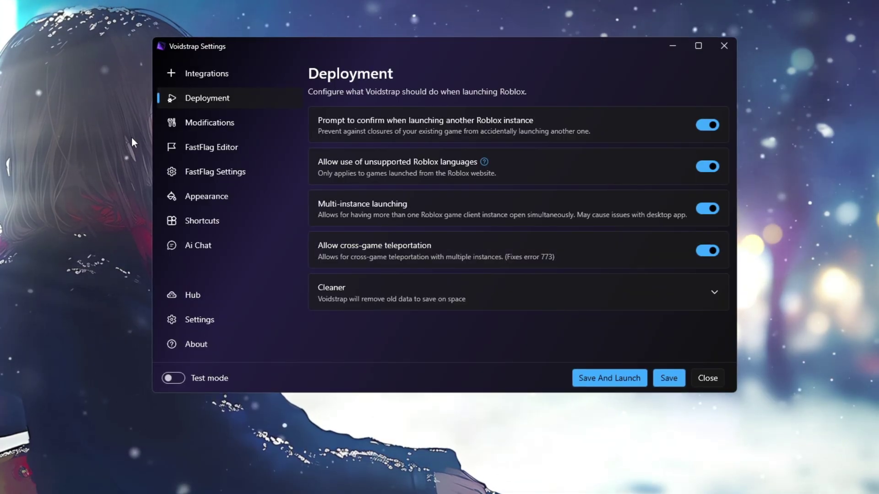
# - Go to Voidstrap's FastFlag Editor under Modifications and browse its 226 flags, selecting two PreferredTextSize flags
pyautogui.click(207, 127)
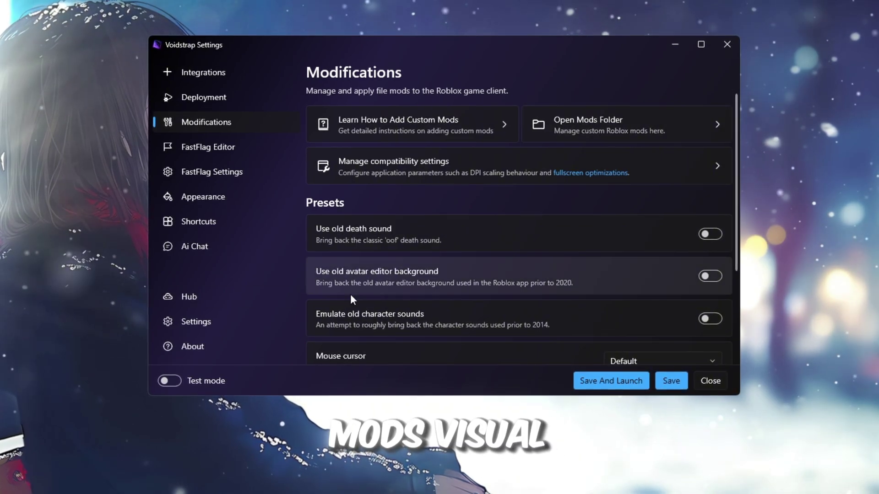
pyautogui.scroll(-1, 369, 254)
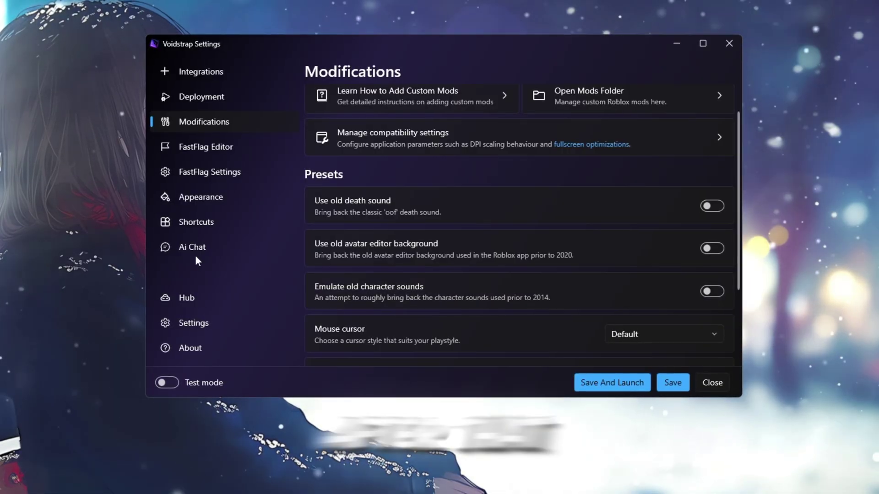
pyautogui.click(208, 151)
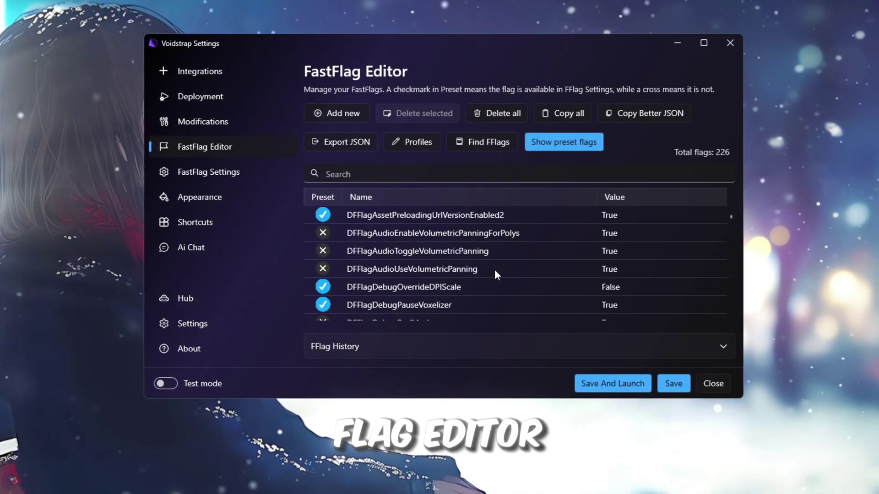
pyautogui.scroll(-20, 482, 239)
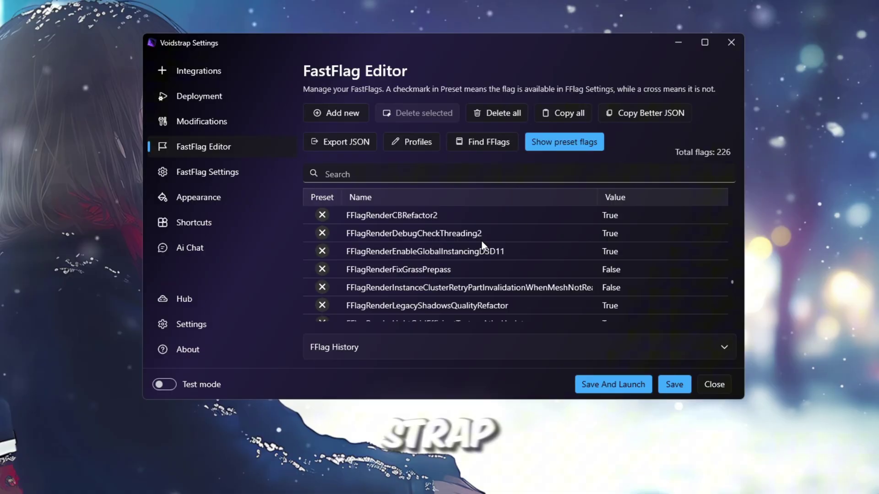
pyautogui.scroll(-3, 483, 247)
pyautogui.scroll(20, 609, 247)
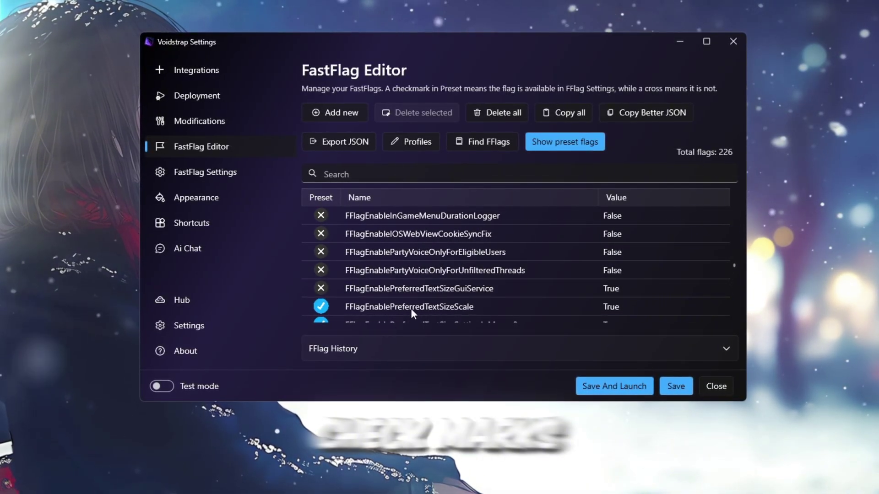
pyautogui.click(411, 309)
pyautogui.click(394, 293)
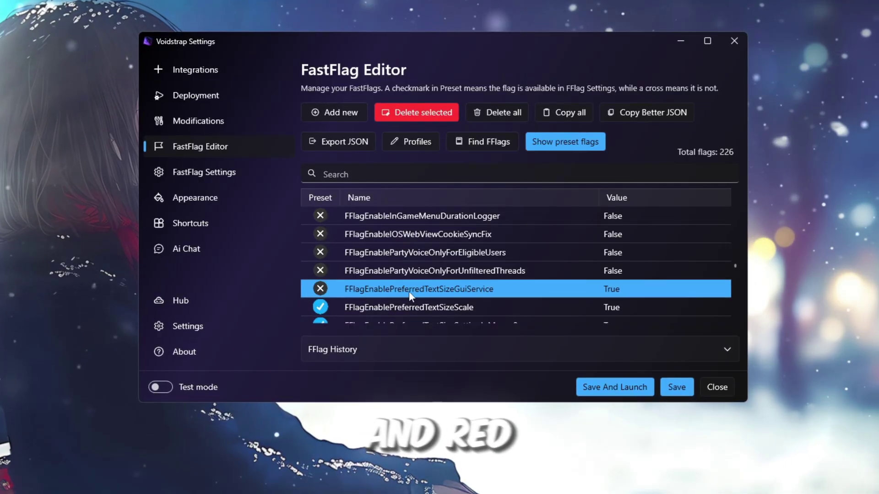
# - Start a JSON flag import and copy all text from the Latest Voidstrap FPS Fast Flags file
pyautogui.click(327, 113)
pyautogui.click(453, 196)
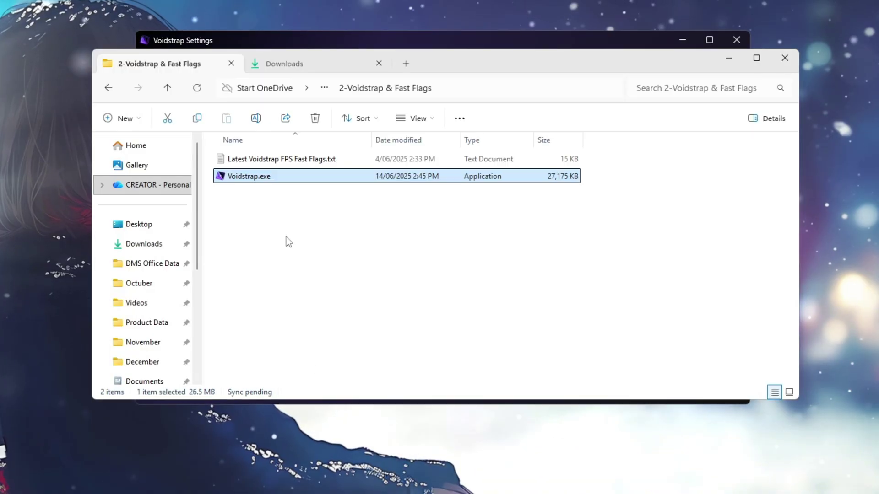
pyautogui.click(273, 159)
pyautogui.doubleClick(274, 159)
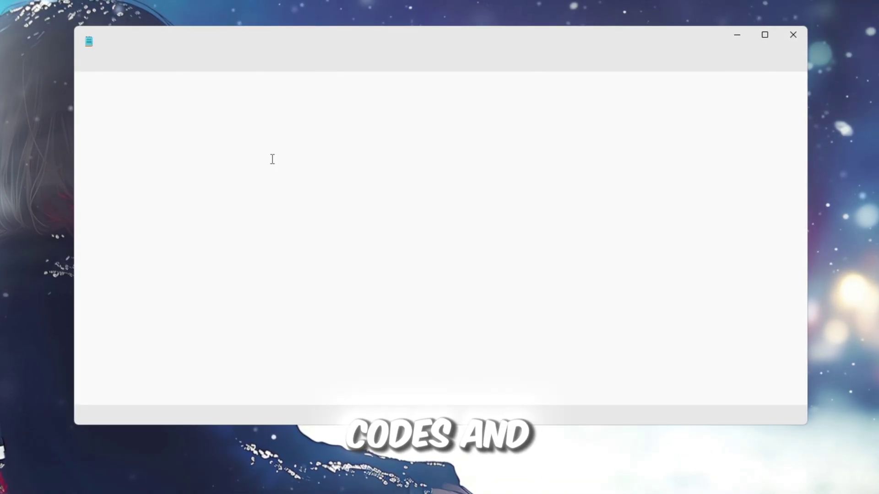
pyautogui.hotkey('ctrl', 'a')
pyautogui.rightClick(190, 134)
pyautogui.click(250, 161)
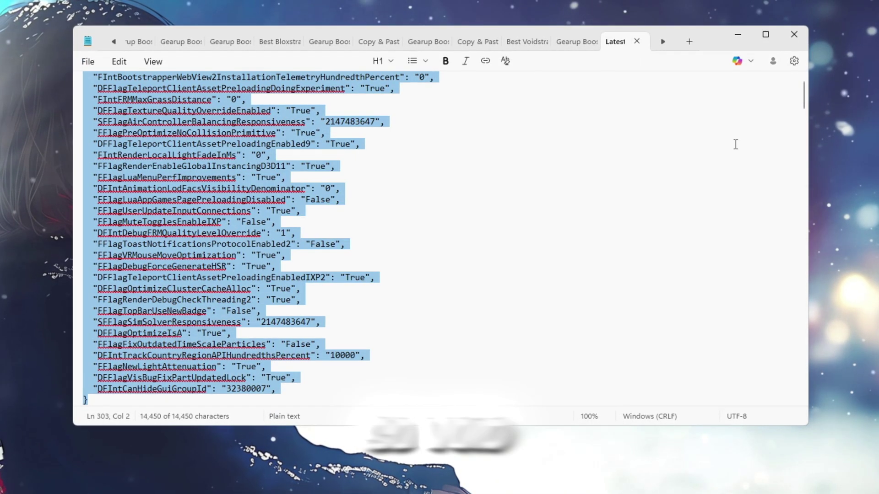
# - Paste the flag list into the import box, overwrite existing flags, and save Voidstrap's settings
pyautogui.click(737, 36)
pyautogui.click(725, 56)
pyautogui.hotkey('ctrl', 'v')
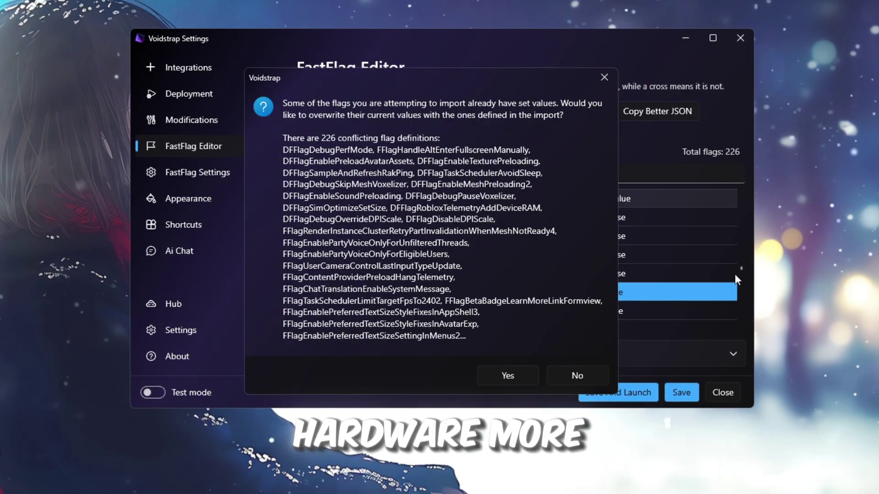
pyautogui.click(515, 372)
pyautogui.click(681, 392)
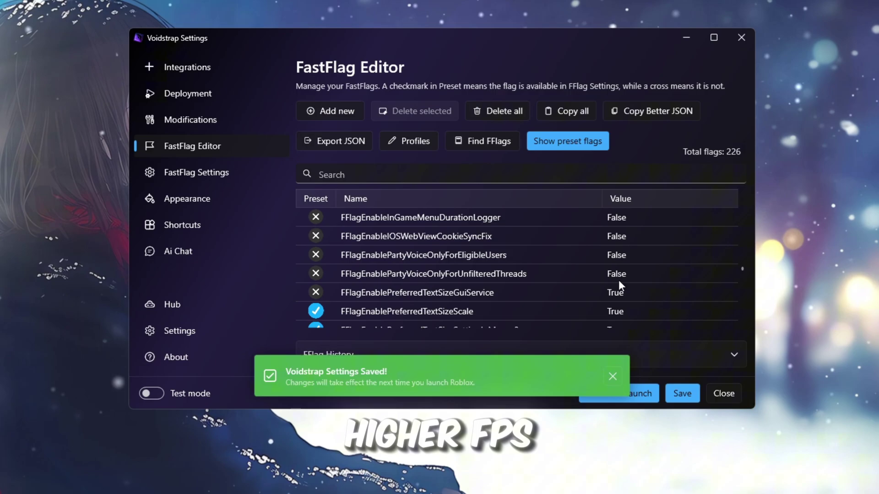
# - Review the FastFlag Settings presets, expanding the System and Basic Shaders options
pyautogui.scroll(-5, 600, 265)
pyautogui.scroll(-5, 601, 264)
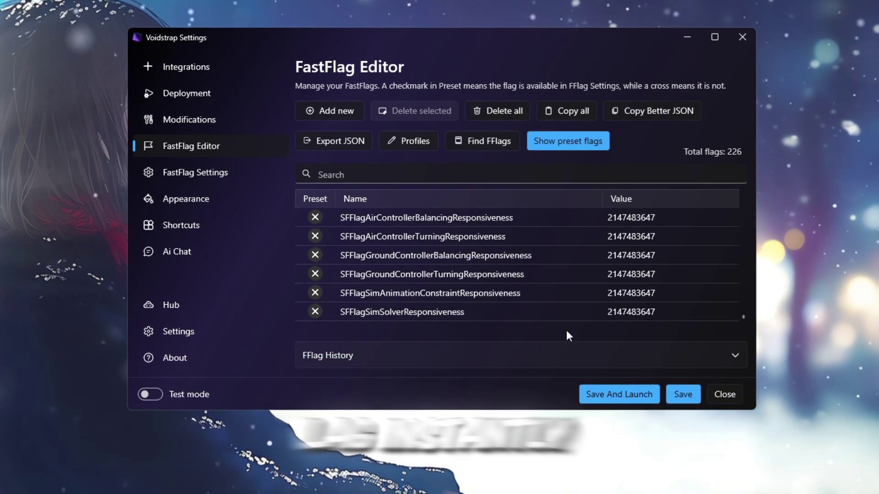
pyautogui.click(191, 173)
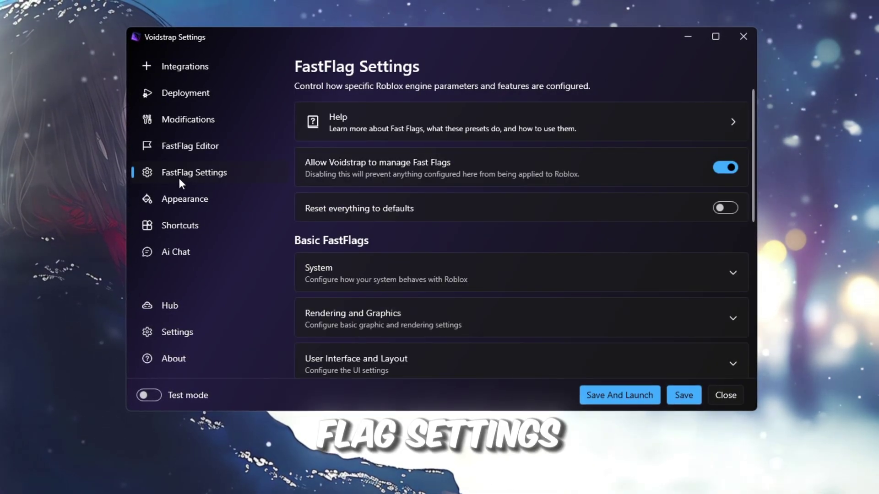
pyautogui.click(565, 274)
pyautogui.scroll(-2, 555, 270)
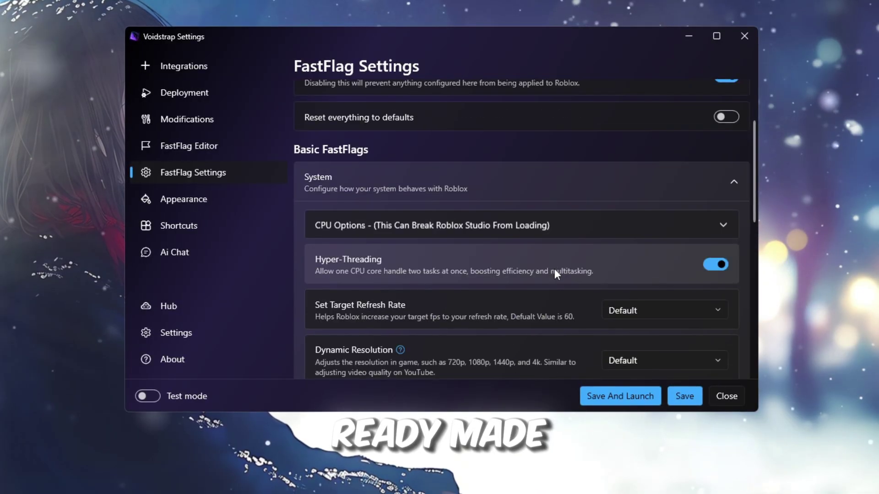
pyautogui.scroll(-5, 725, 274)
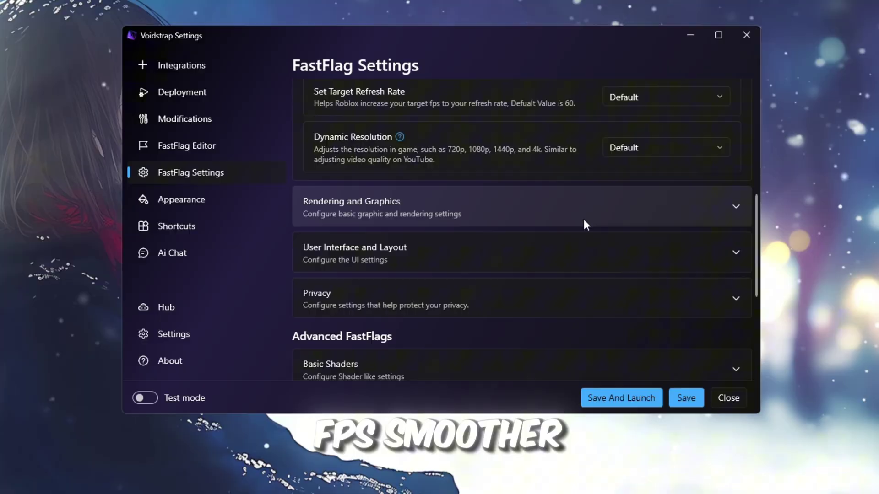
pyautogui.scroll(-4, 577, 224)
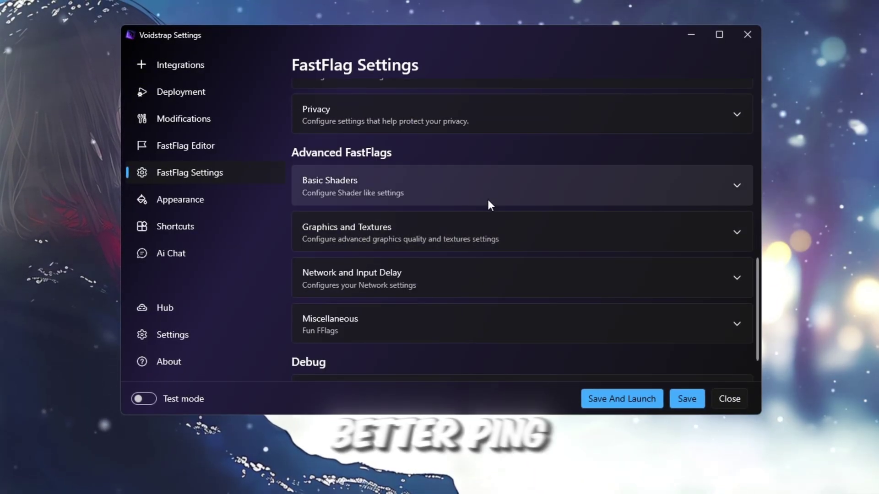
pyautogui.click(488, 197)
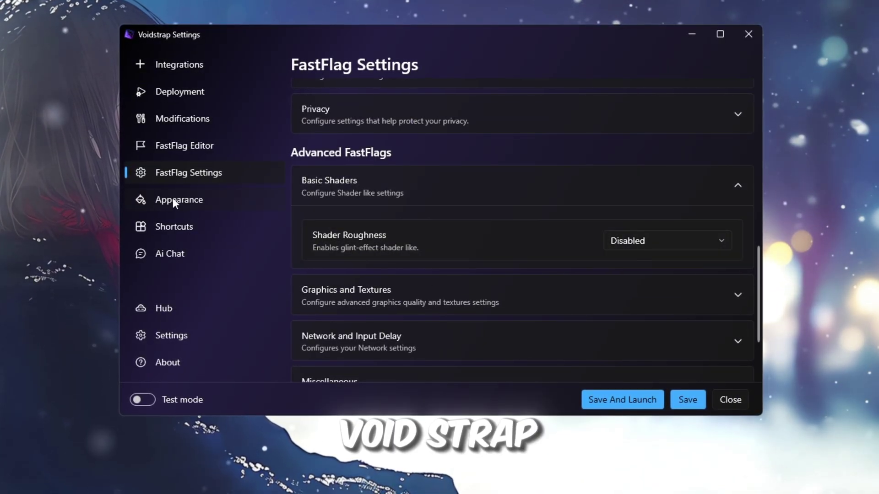
# - Browse the Appearance and Shortcuts sections, ending on the Ai Chat page
pyautogui.click(173, 200)
pyautogui.click(185, 229)
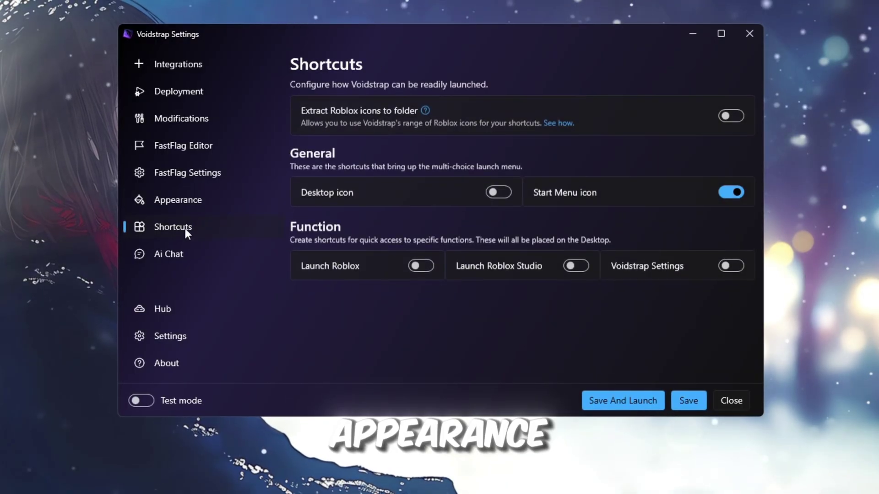
pyautogui.click(185, 253)
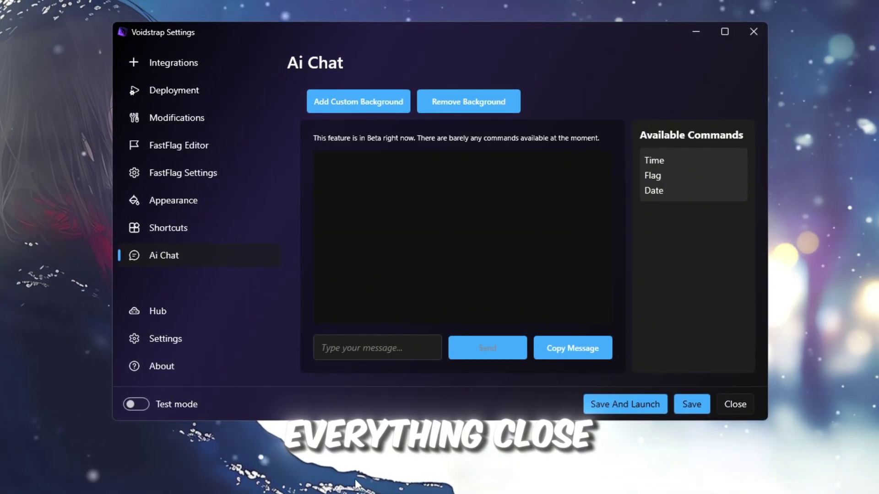
# - Save the Voidstrap settings
pyautogui.click(683, 409)
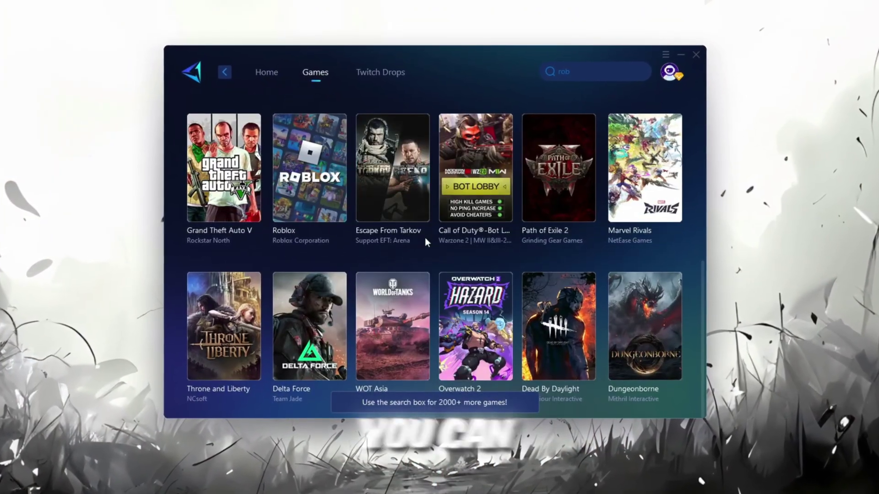
# - Scroll to the top of the Games grid and return to GearUP's Home page
pyautogui.scroll(4, 453, 206)
pyautogui.scroll(3, 453, 206)
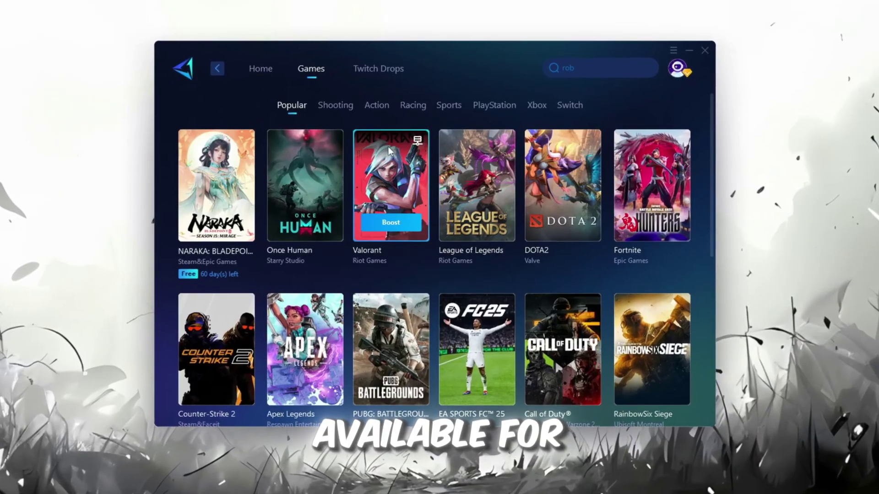
pyautogui.click(260, 71)
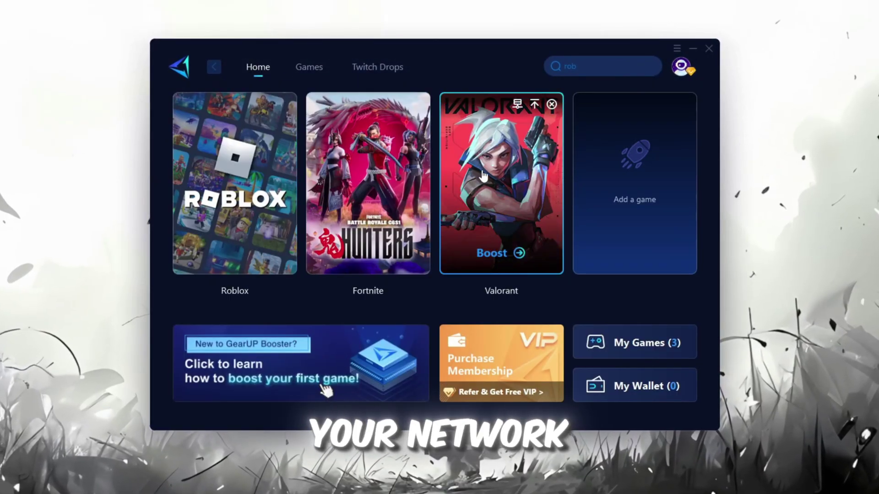
# - Start boosting Roblox from its card on the GearUP Booster home page
pyautogui.moveTo(261, 259)
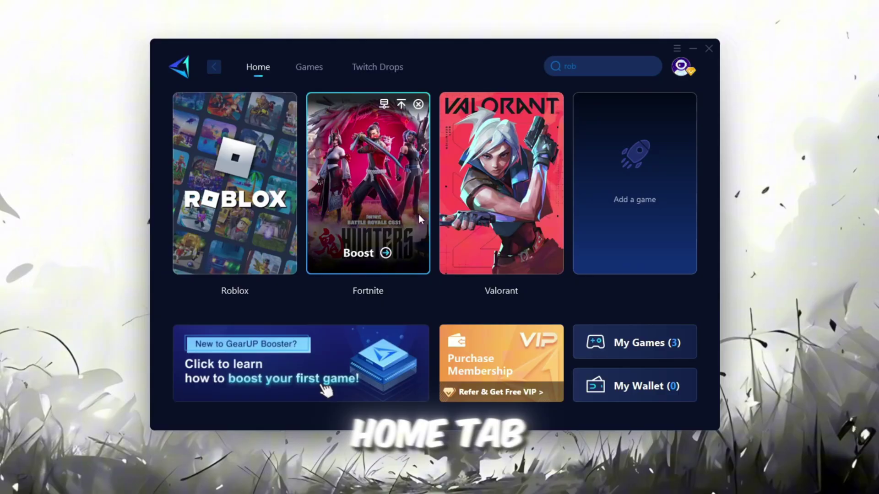
pyautogui.moveTo(348, 225)
pyautogui.moveTo(220, 230)
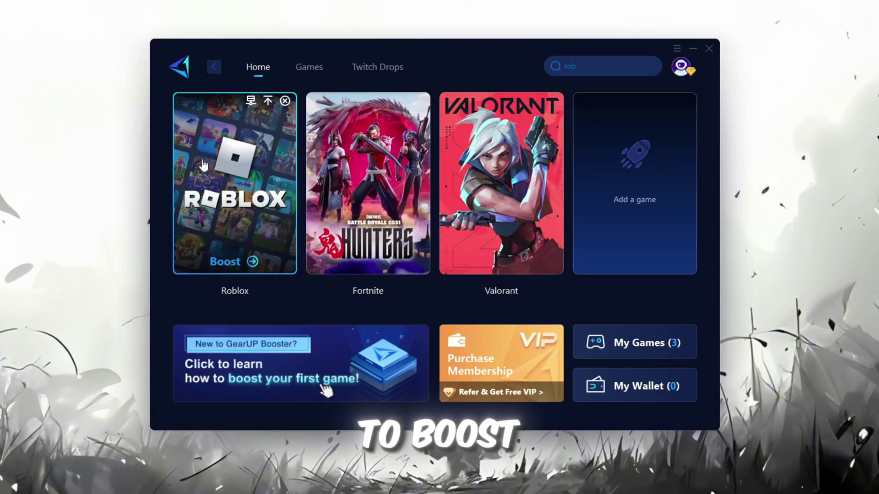
pyautogui.click(235, 259)
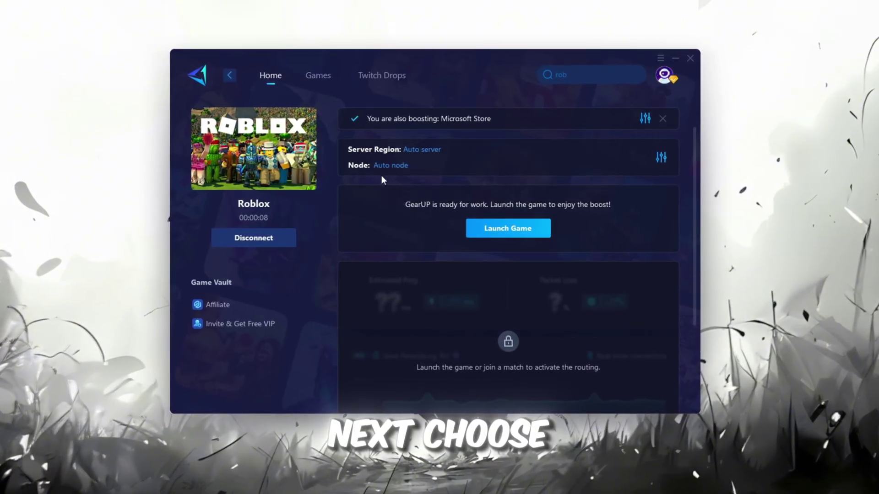
# - Review the server region and node lists, leaving both on Auto
pyautogui.click(419, 150)
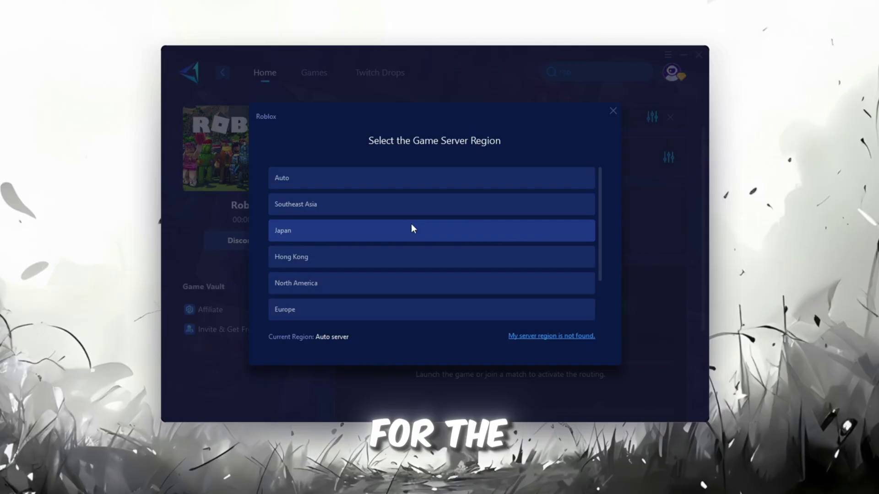
pyautogui.scroll(-2, 406, 239)
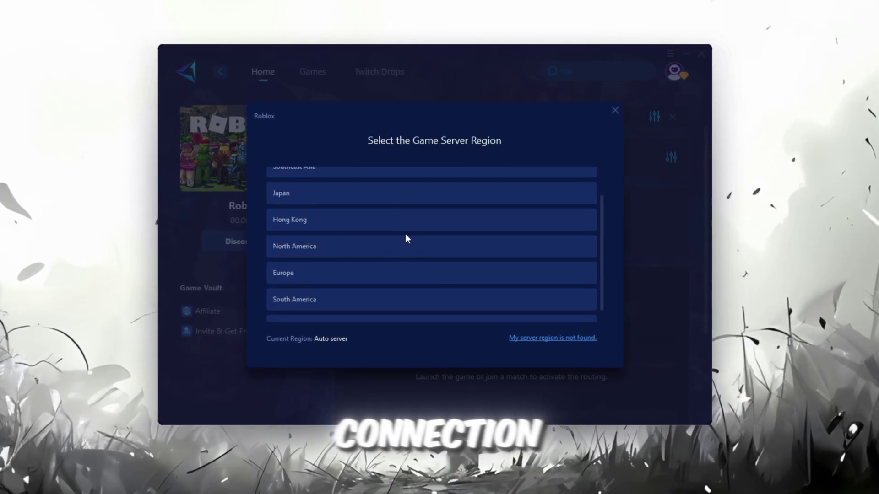
pyautogui.click(617, 111)
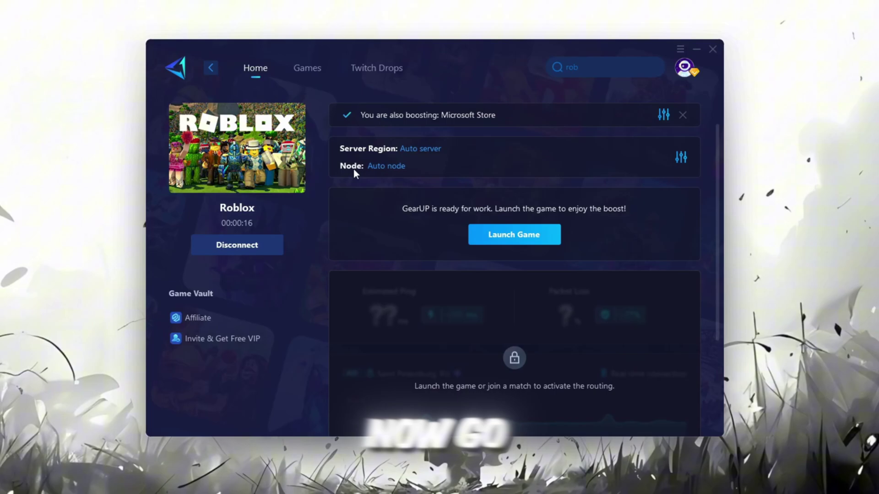
pyautogui.click(403, 170)
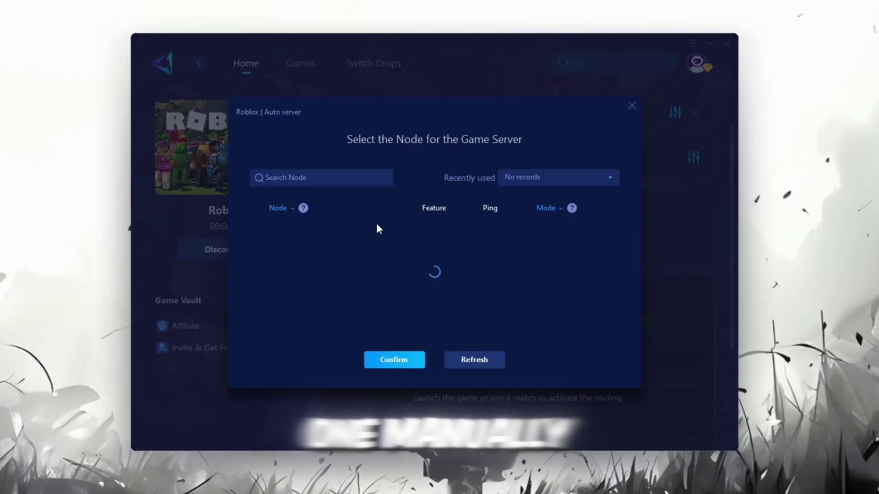
pyautogui.scroll(-5, 439, 258)
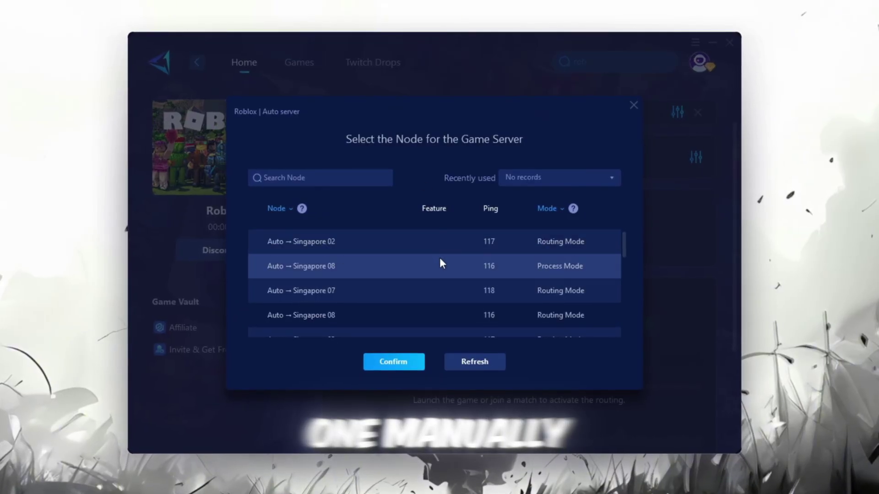
pyautogui.click(636, 106)
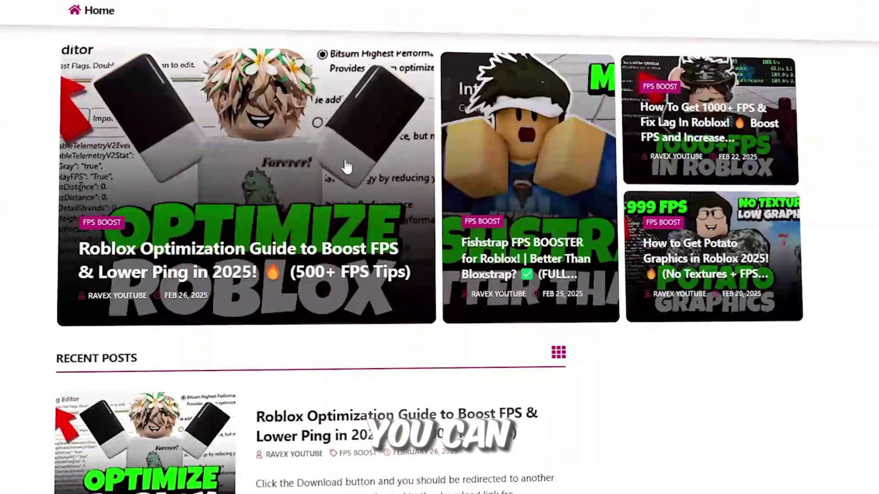
# - Scroll through the Roblox FPS guide posts, then open the 3-ISLC folder
pyautogui.scroll(-5, 74, 160)
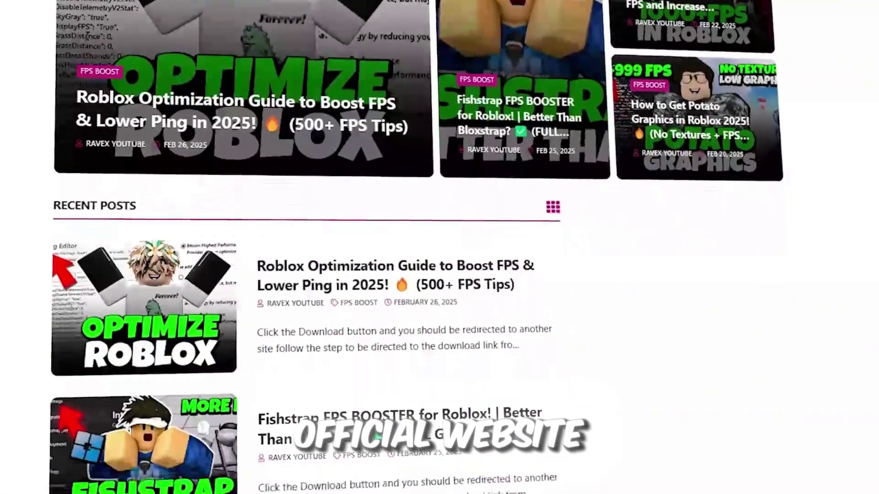
pyautogui.scroll(-7, 302, 247)
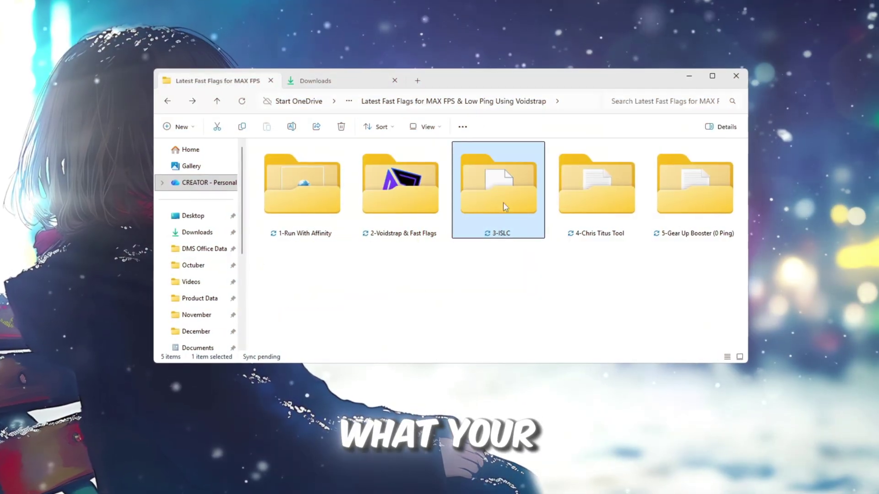
pyautogui.doubleClick(503, 203)
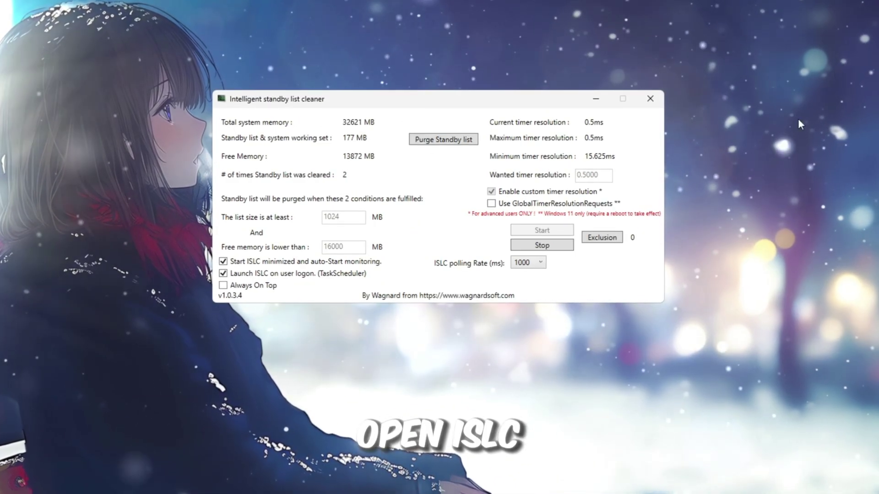
# - Stop ISLC monitoring, confirm the 16000 MB free memory threshold, and keep minimized auto-start monitoring on
pyautogui.click(542, 245)
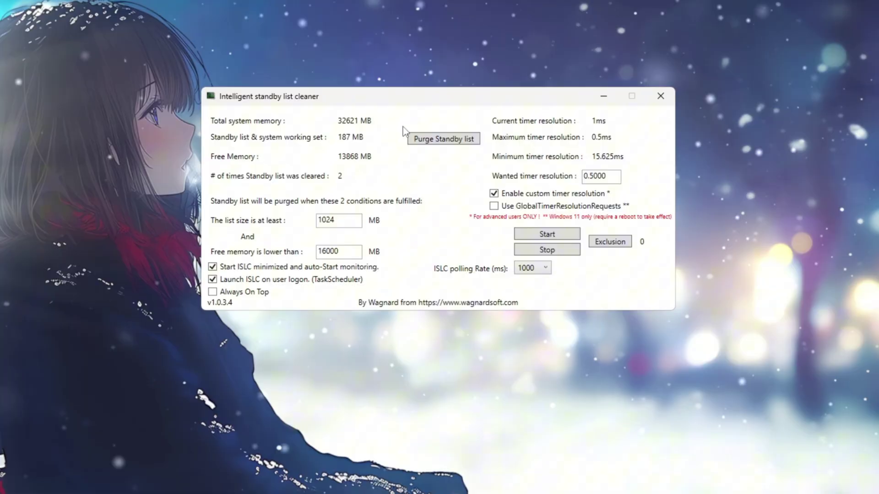
pyautogui.doubleClick(327, 251)
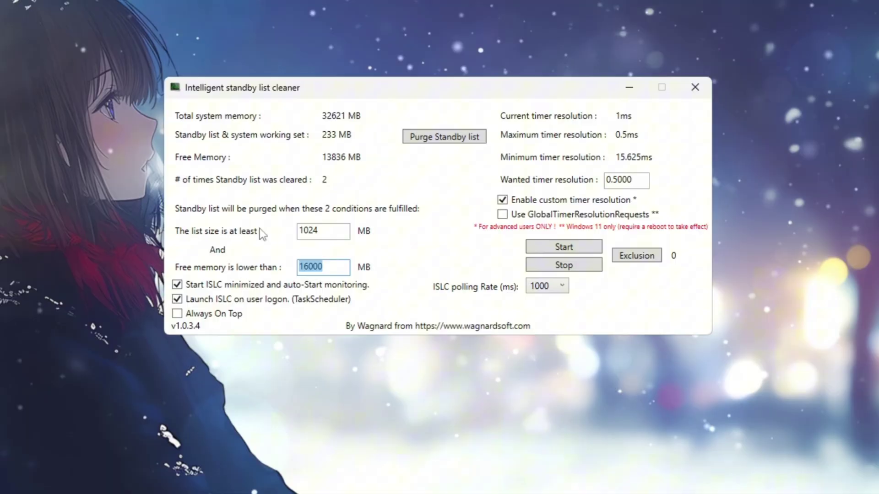
pyautogui.click(177, 284)
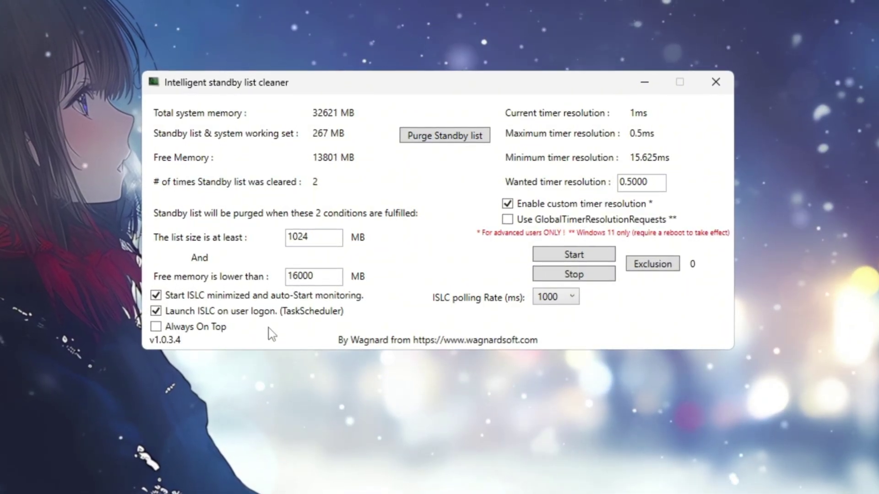
# - Keep 0.5000 timer resolution and 1000 ms polling, start monitoring, and purge the standby list
pyautogui.click(507, 204)
pyautogui.click(507, 204)
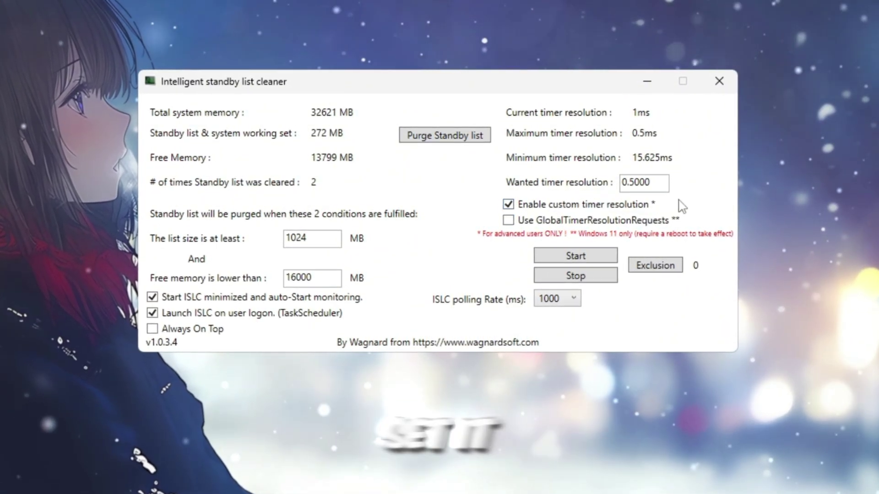
pyautogui.doubleClick(652, 188)
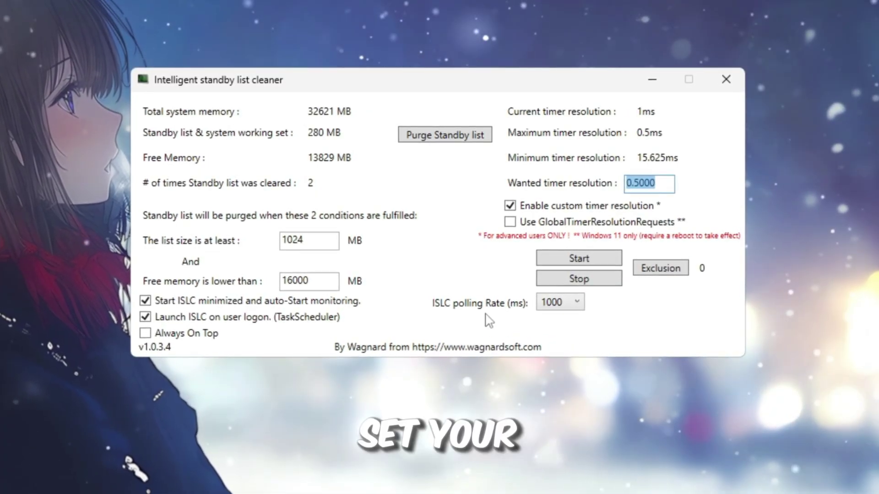
pyautogui.click(560, 302)
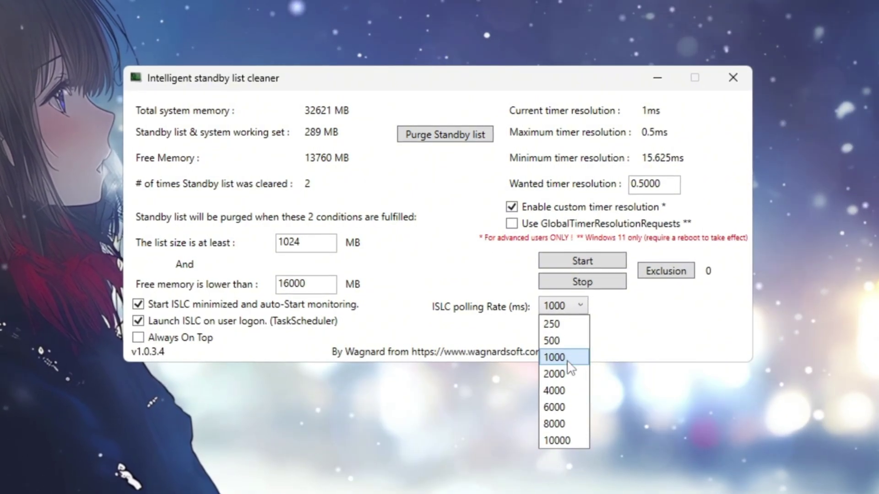
pyautogui.click(567, 360)
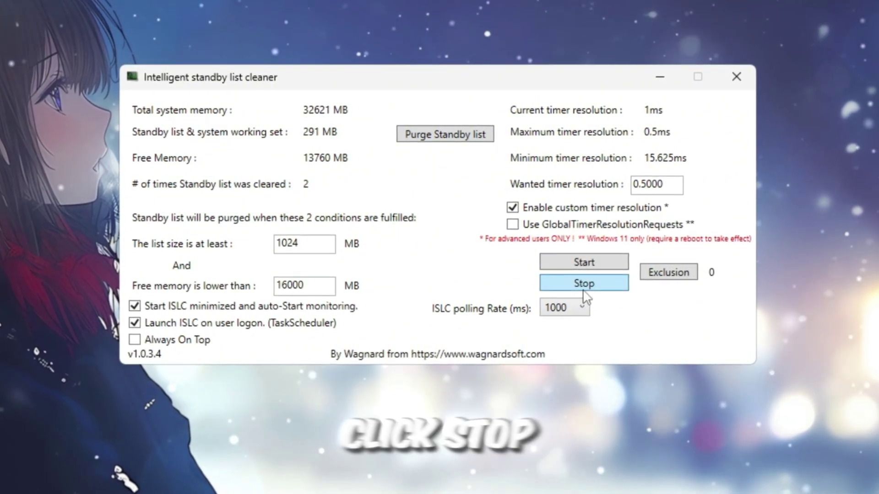
pyautogui.click(585, 265)
pyautogui.click(430, 135)
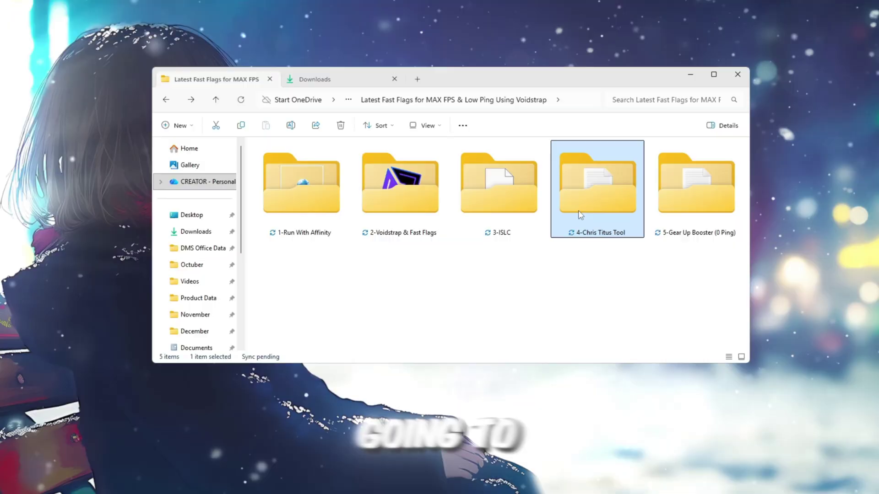
# - Copy the WinUtil launch command from the text file in the 4-Chris Titus Tool folder
pyautogui.doubleClick(580, 216)
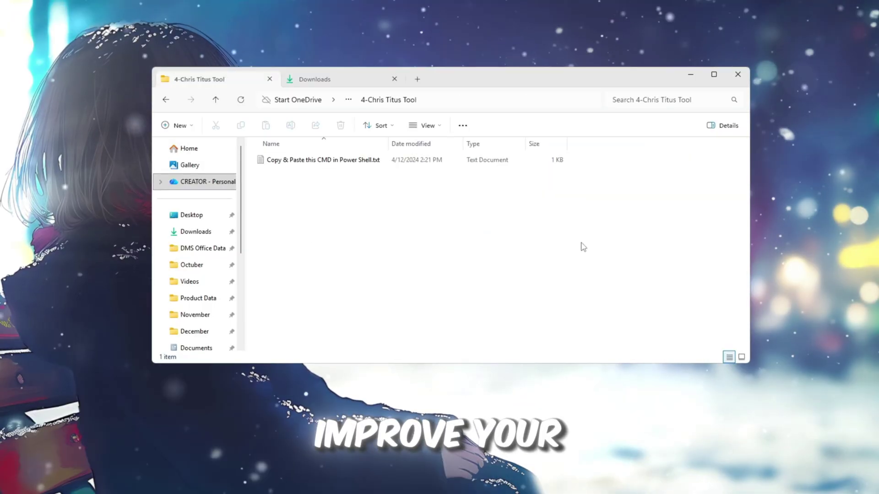
pyautogui.click(308, 163)
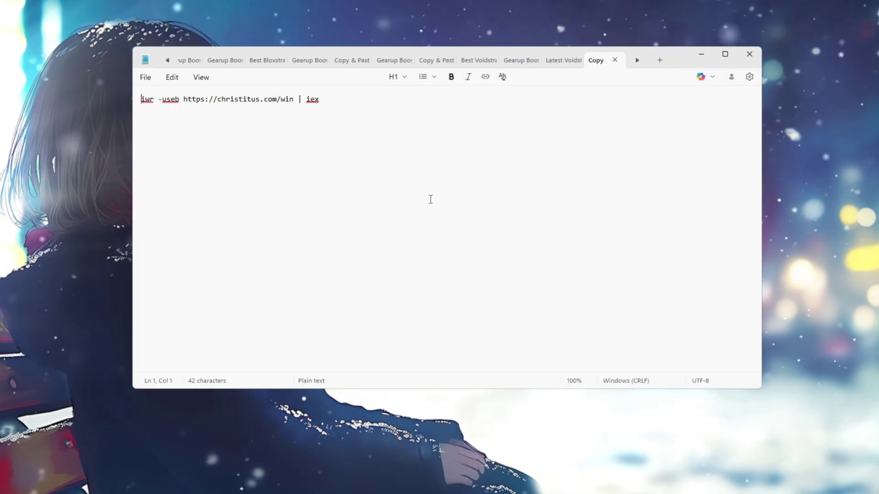
pyautogui.hotkey('ctrl', 'a')
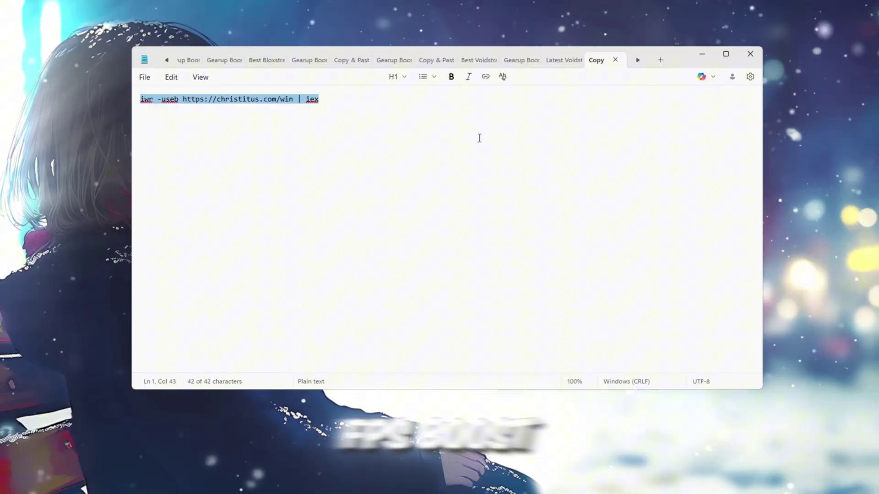
pyautogui.rightClick(205, 100)
pyautogui.click(256, 111)
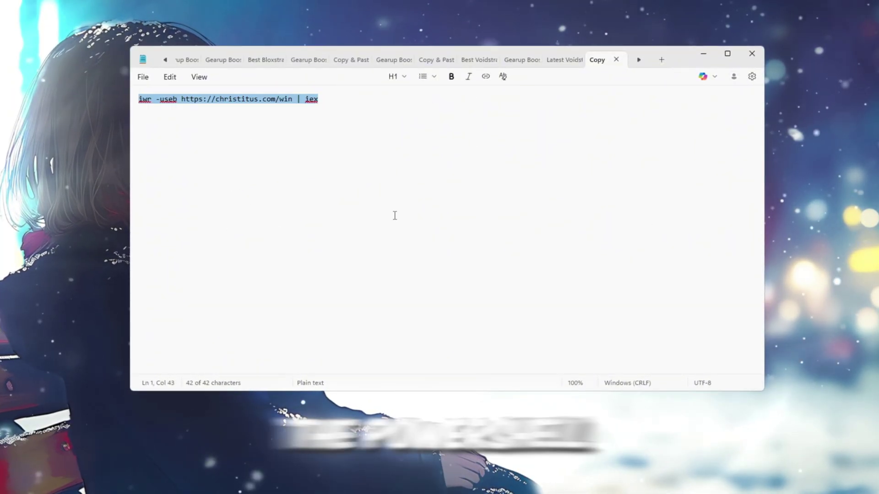
# - Run the pasted christitus.com/win command in an administrator PowerShell window
pyautogui.press('super')
pyautogui.write('Po')
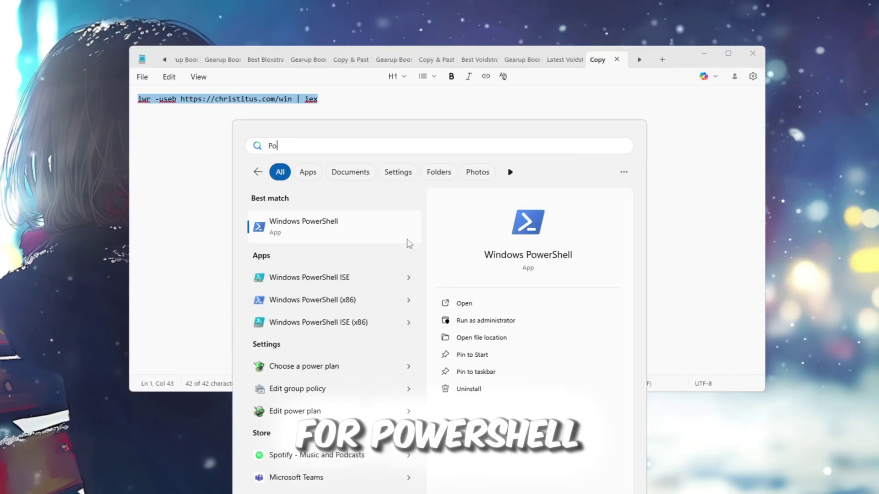
pyautogui.click(488, 321)
pyautogui.click(394, 337)
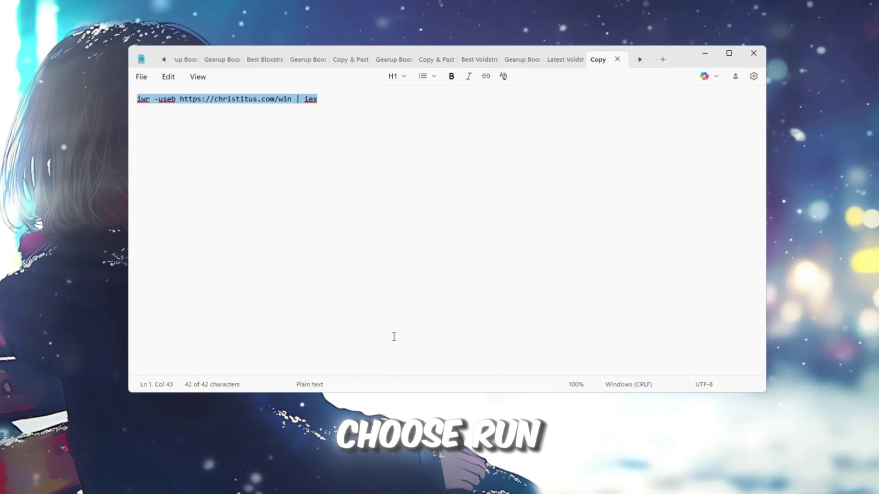
pyautogui.moveTo(347, 1); pyautogui.dragTo(554, 89)
pyautogui.hotkey('ctrl', 'v')
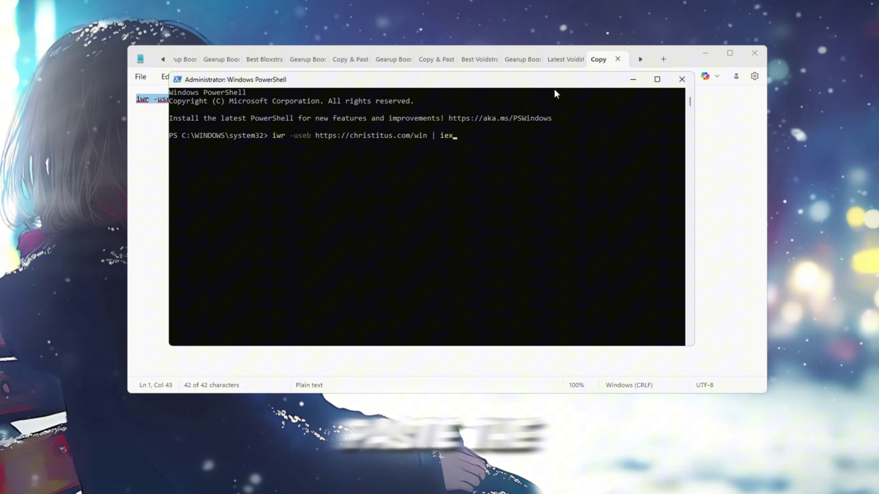
pyautogui.press('Return')
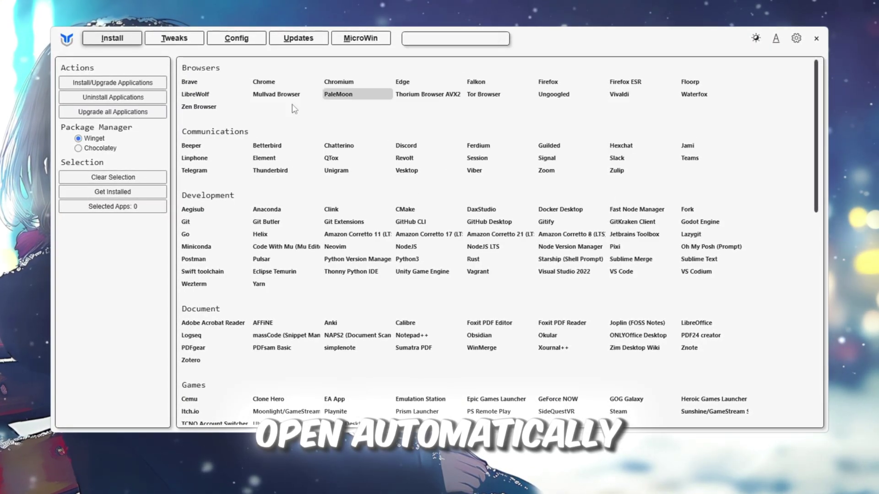
# - Bring up WinUtil's Tweaks page and look through the Essential Tweaks and Performance Plans lists
pyautogui.click(174, 38)
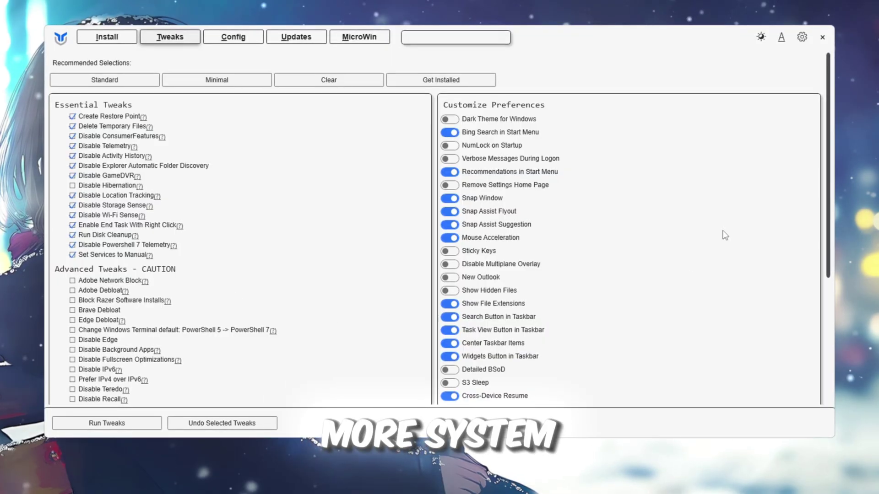
pyautogui.scroll(-5, 567, 233)
pyautogui.scroll(5, 554, 236)
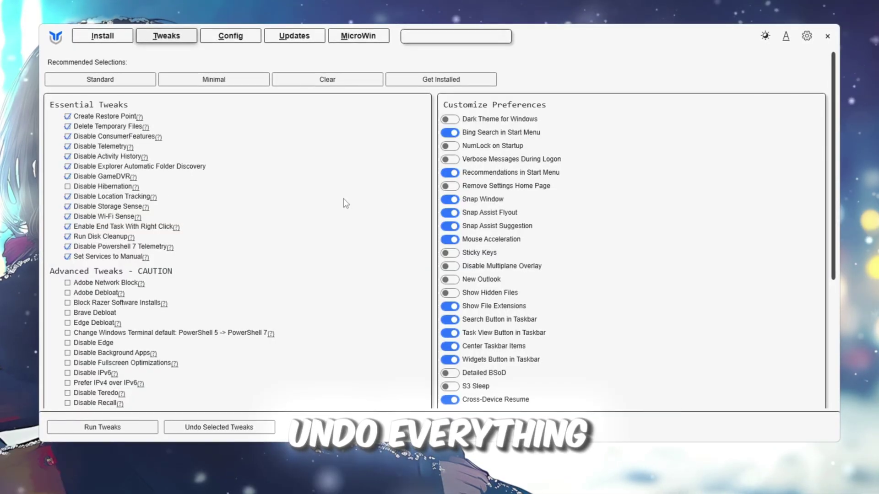
pyautogui.scroll(-5, 323, 157)
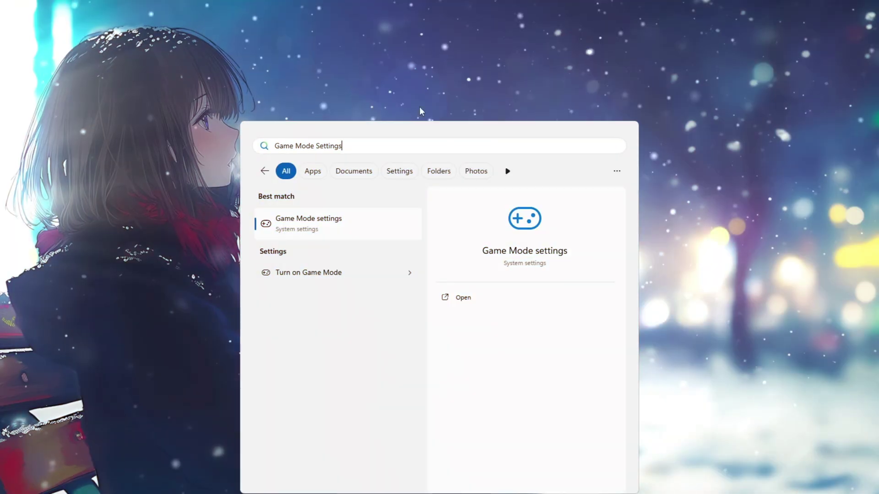
# - Open the Game Mode settings from search and make sure Game Mode is switched On
pyautogui.tripleClick(406, 143)
pyautogui.click(279, 226)
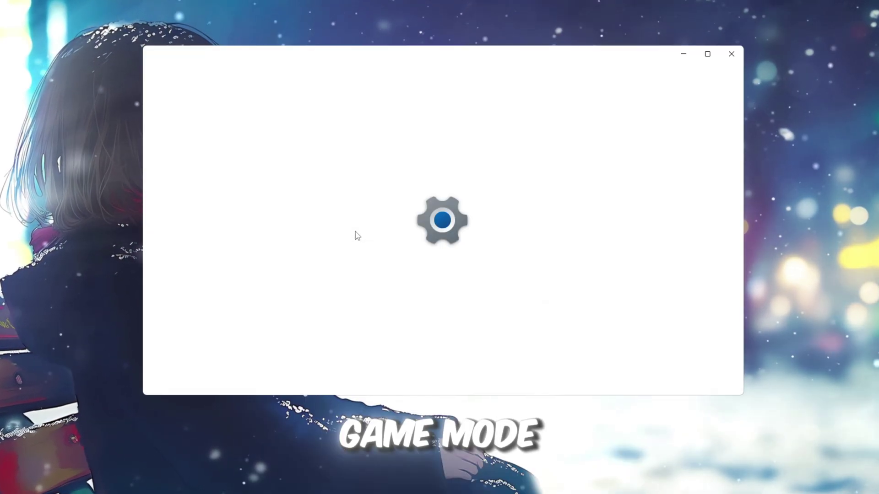
pyautogui.click(718, 127)
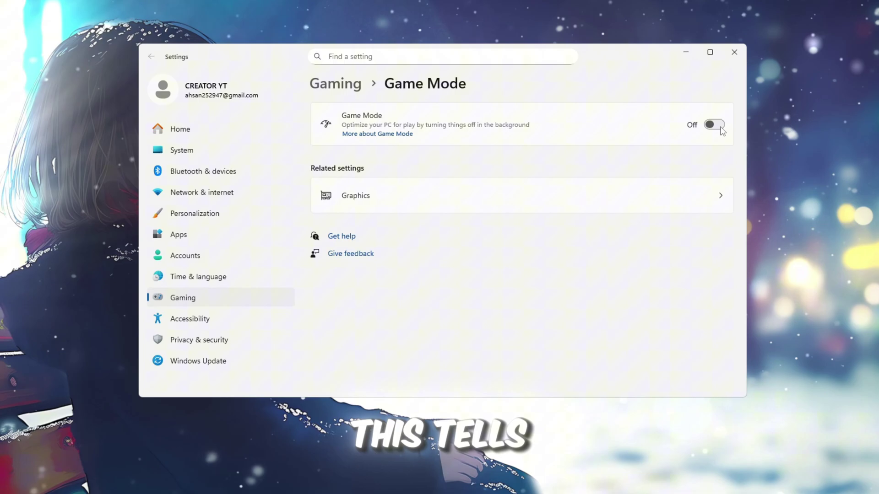
pyautogui.click(718, 127)
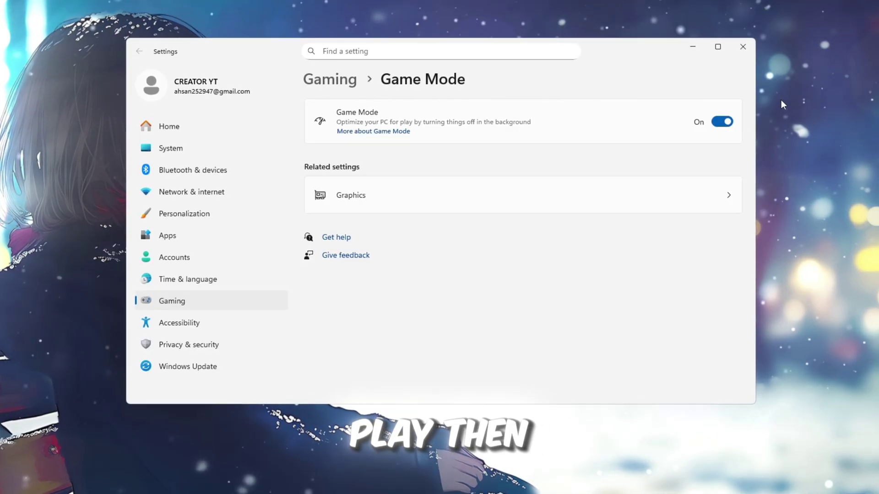
# - In Graphics settings, set RobloxPlayerBeta.exe's GPU preference to High Performance
pyautogui.click(355, 209)
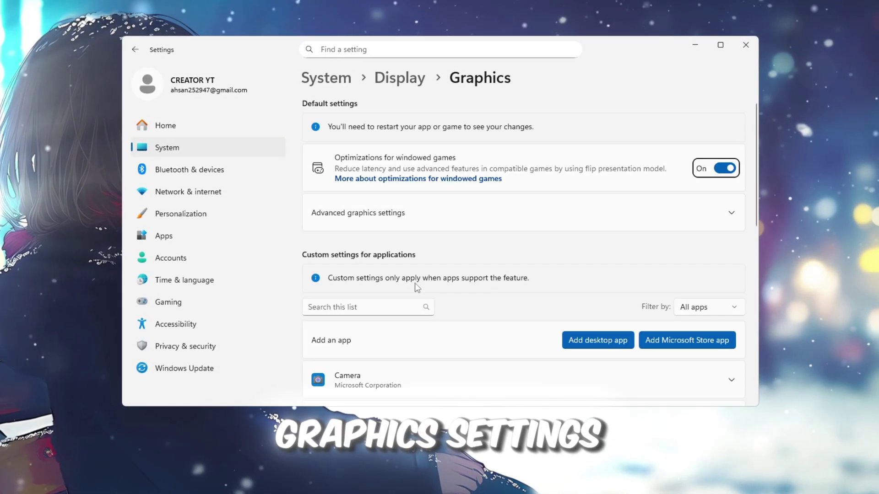
pyautogui.scroll(-5, 631, 197)
pyautogui.scroll(1, 590, 201)
pyautogui.scroll(-6, 570, 205)
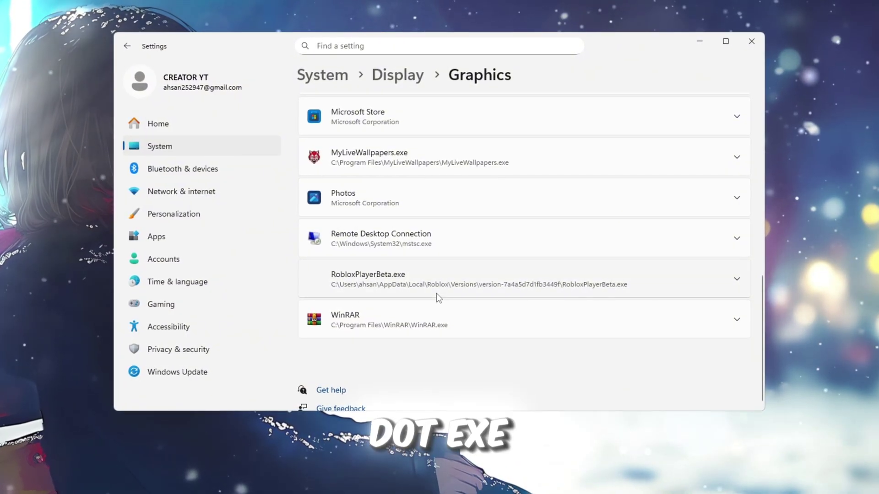
pyautogui.click(611, 278)
pyautogui.click(581, 316)
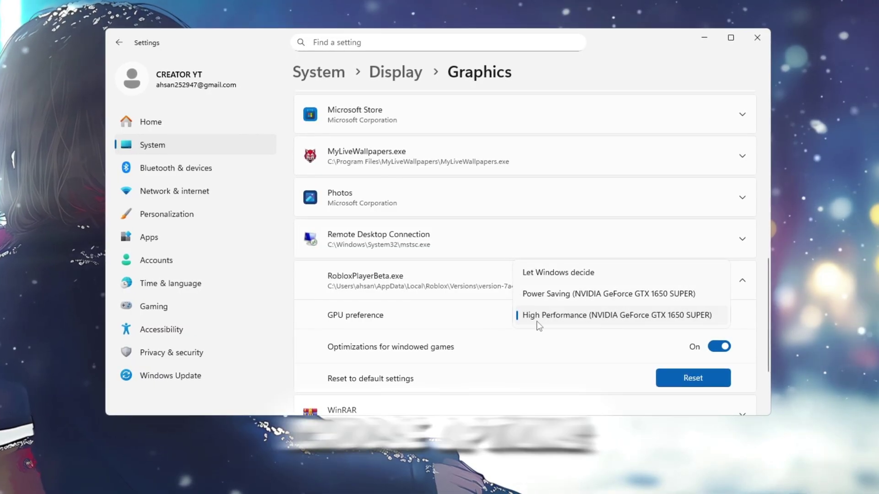
pyautogui.click(563, 323)
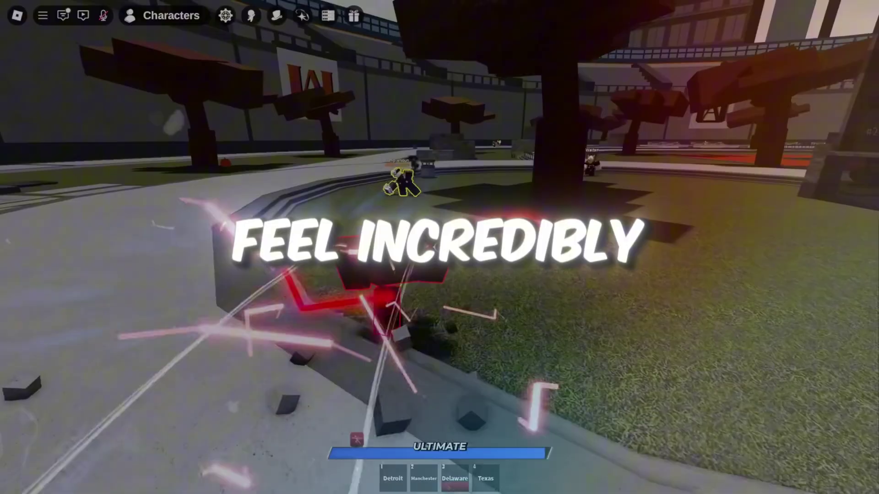
pyautogui.press('w')
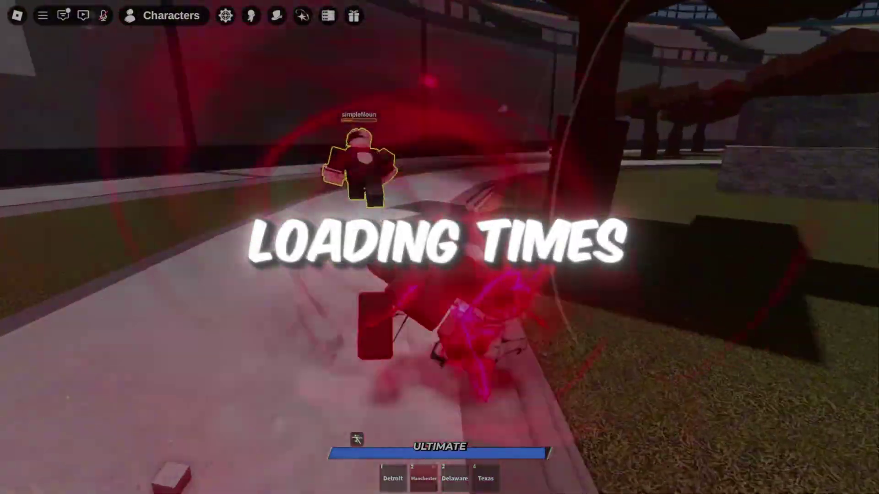